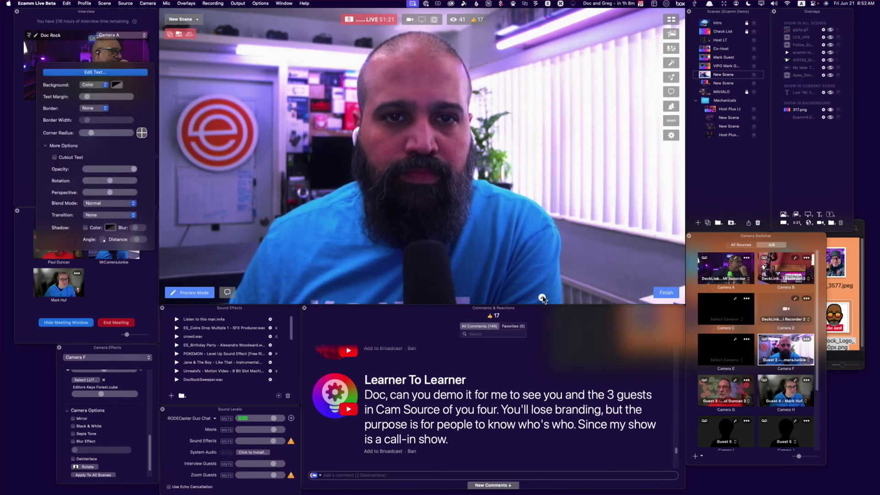
Show only the host's camera in the live scene
{"action": "mouse_move", "coordinate": [175, 105]}
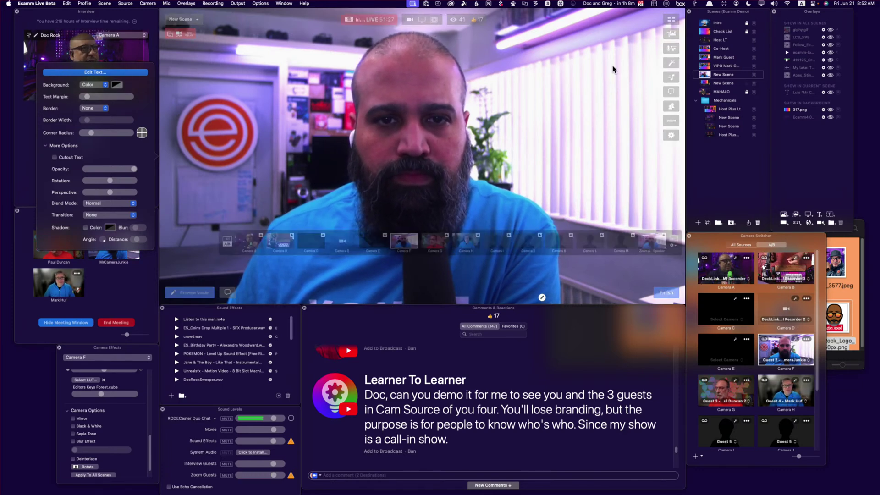
Add Cameras A, G and H for a four-way grid, then edit a guest's name label text
{"action": "left_click", "coordinate": [261, 236]}
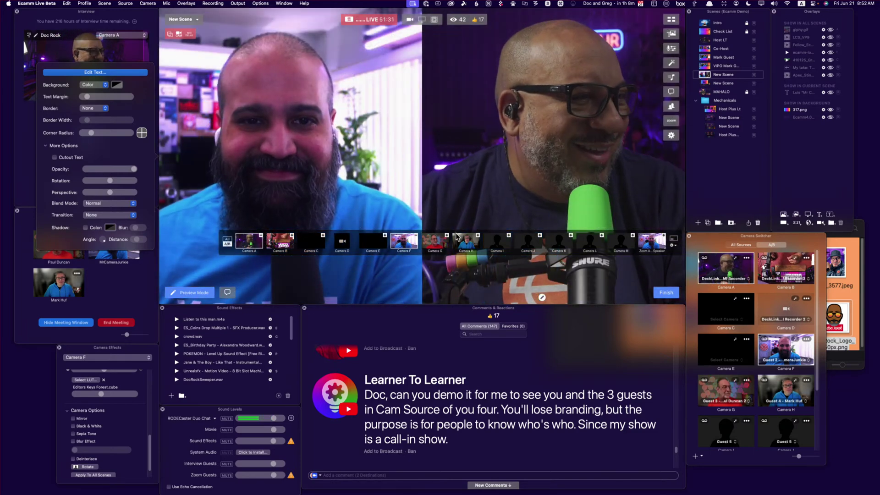
{"action": "left_click", "coordinate": [447, 236]}
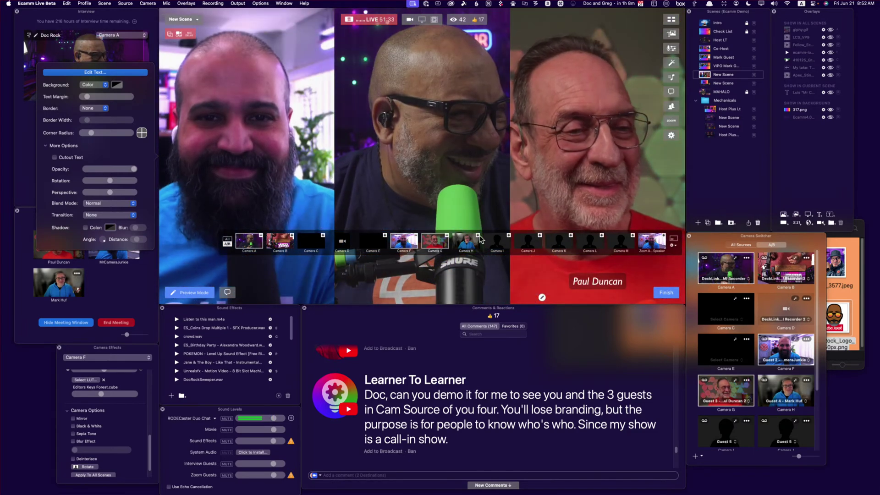
{"action": "left_click", "coordinate": [478, 235]}
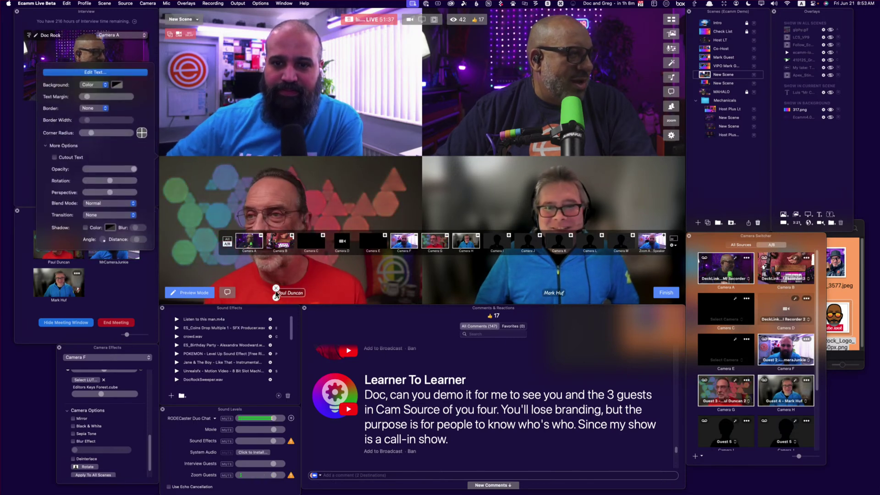
{"action": "left_click", "coordinate": [120, 72]}
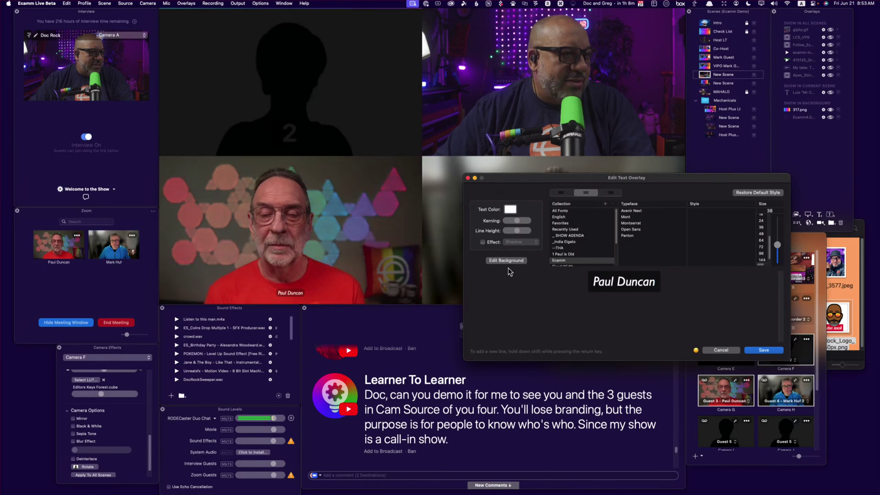
Give the guest's name label a solid Indigo background and a blue border
{"action": "left_click", "coordinate": [515, 260]}
{"action": "left_click", "coordinate": [500, 191]}
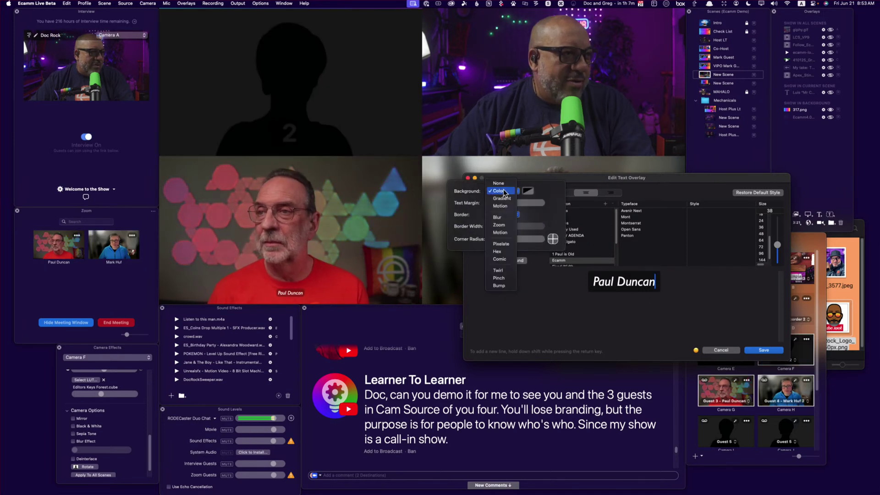
{"action": "left_click", "coordinate": [516, 191]}
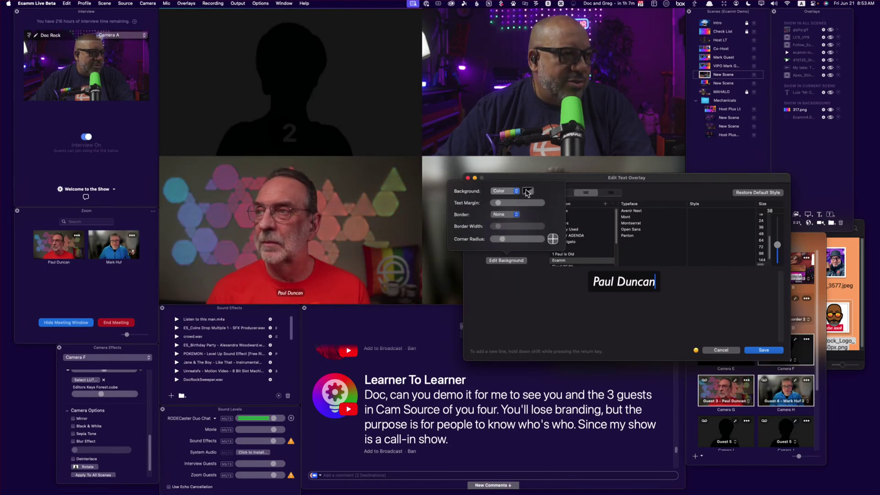
{"action": "left_click", "coordinate": [530, 192]}
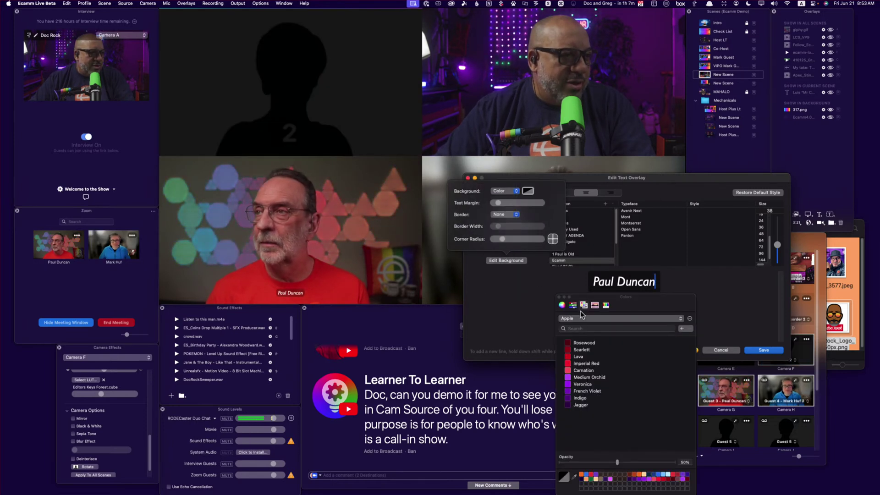
{"action": "left_click", "coordinate": [569, 343]}
{"action": "left_click", "coordinate": [569, 399]}
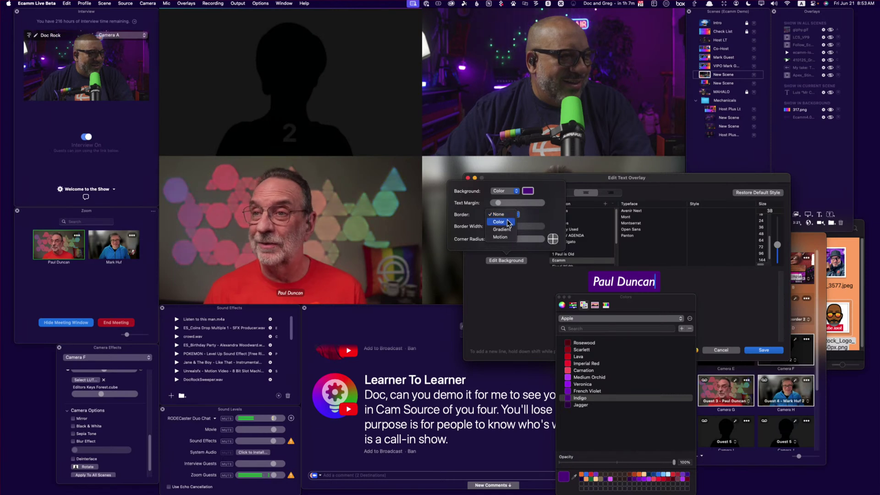
{"action": "left_click", "coordinate": [507, 221]}
{"action": "left_click", "coordinate": [528, 215]}
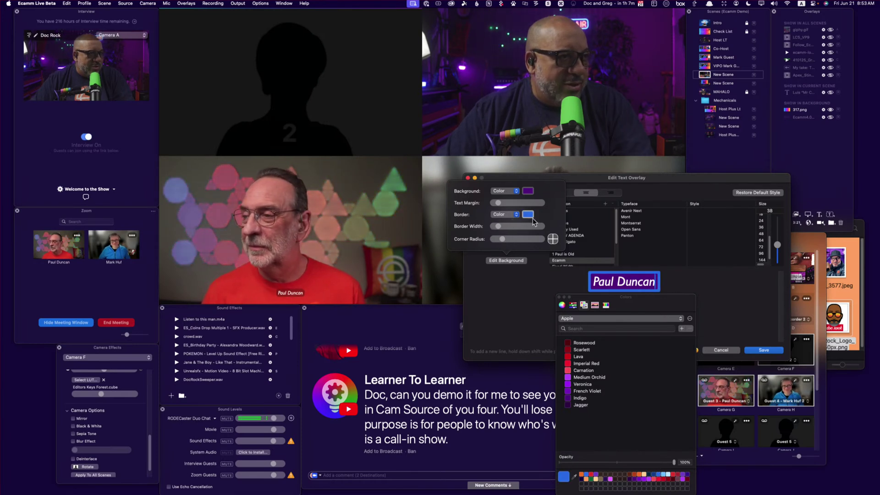
{"action": "left_click", "coordinate": [624, 283]}
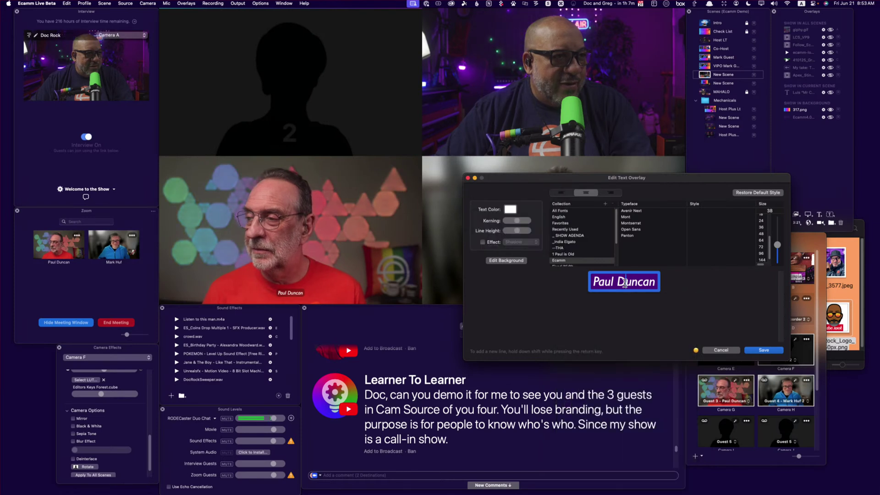
Set the label typeface to Mont with a Regular first name and SemiBold surname, and save
{"action": "left_click", "coordinate": [630, 224]}
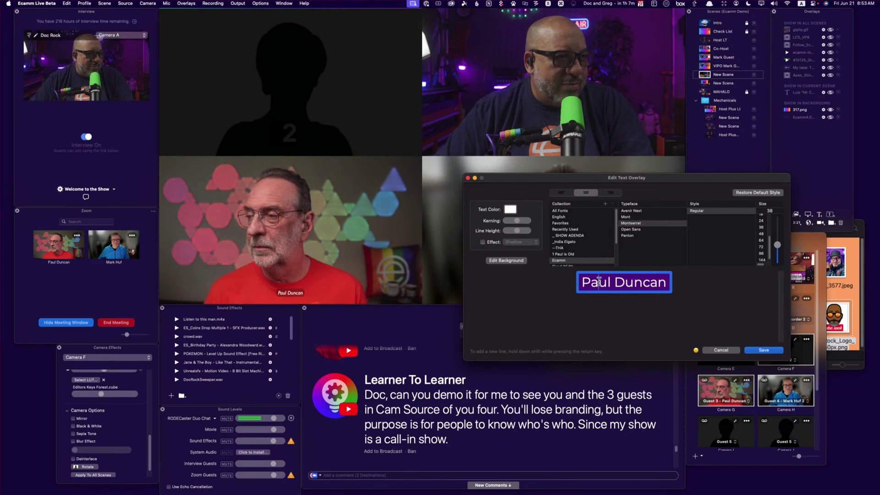
{"action": "left_click", "coordinate": [632, 217]}
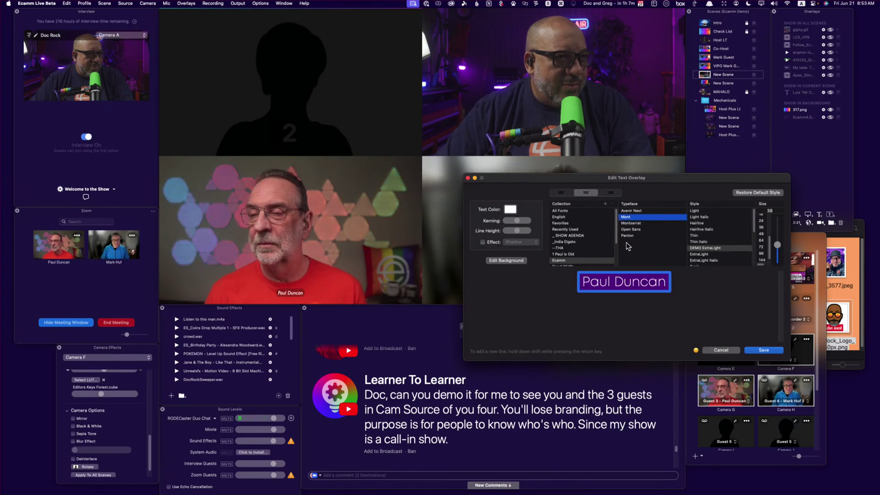
{"action": "double_click", "coordinate": [603, 281]}
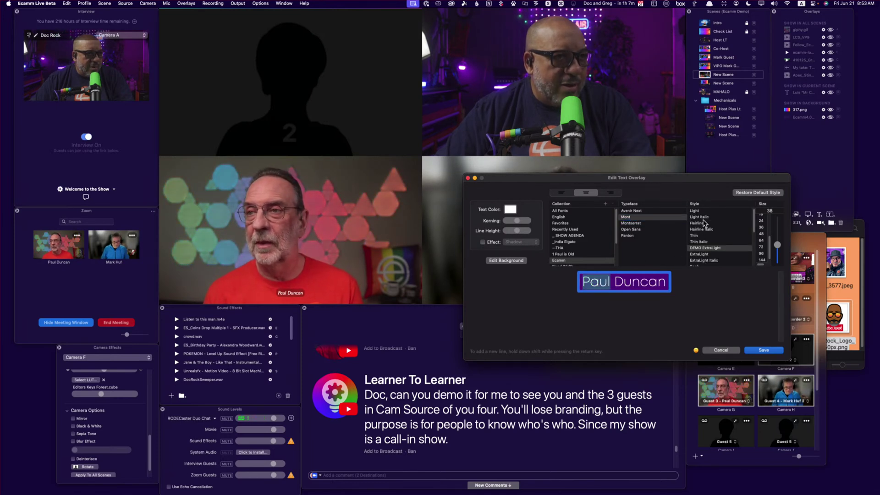
{"action": "scroll", "coordinate": [707, 229], "scroll_direction": "down", "scroll_amount": 3}
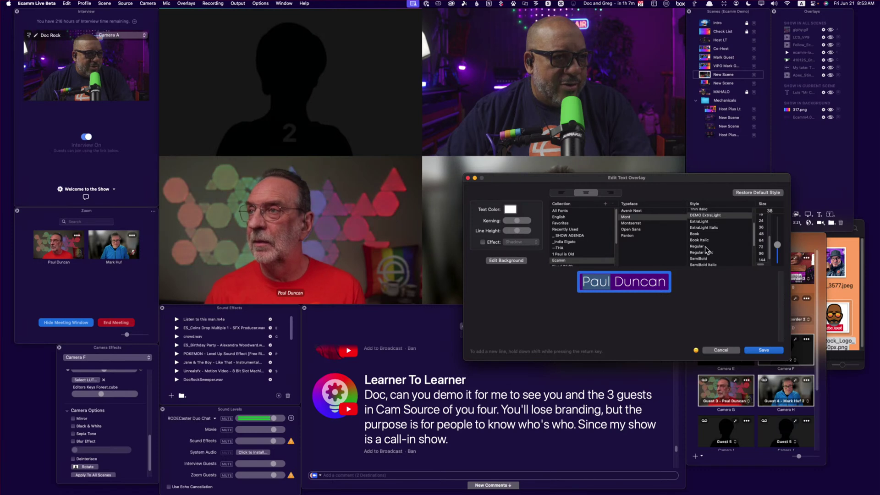
{"action": "left_click", "coordinate": [698, 246]}
{"action": "double_click", "coordinate": [635, 283]}
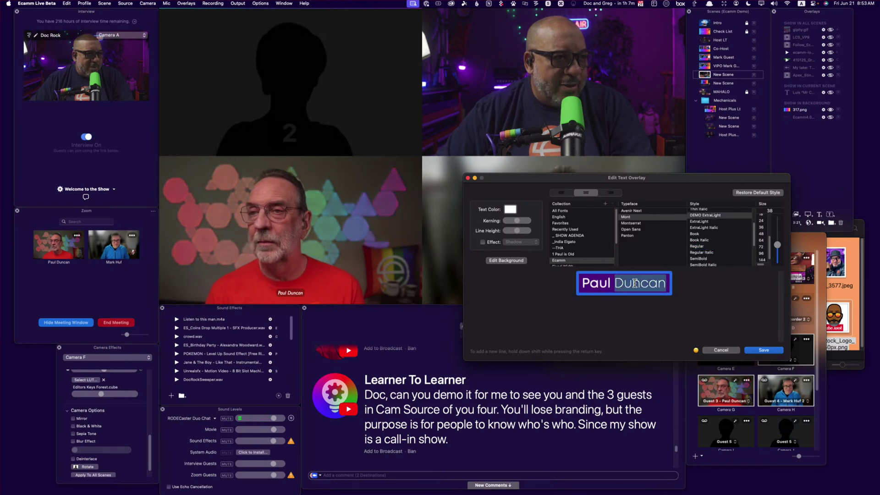
{"action": "left_click", "coordinate": [700, 259]}
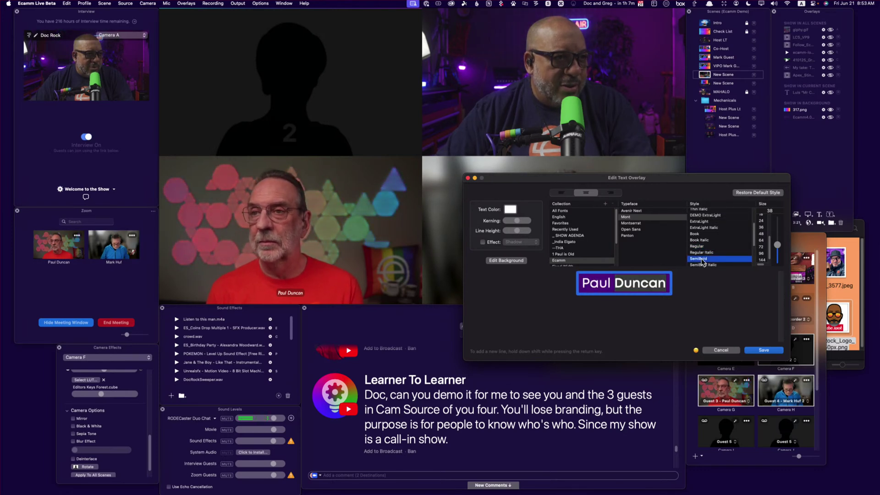
{"action": "left_click", "coordinate": [755, 350]}
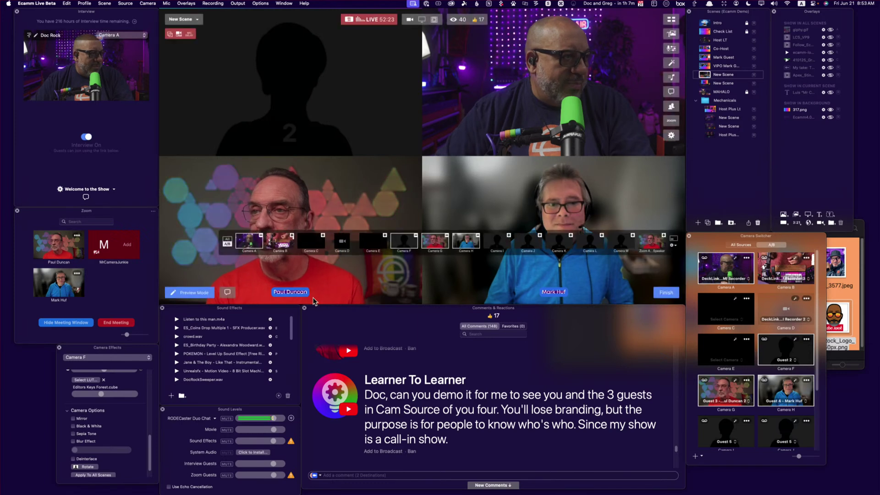
Drop the name label's border width to minimum and widen its text margin
{"action": "mouse_move", "coordinate": [308, 289]}
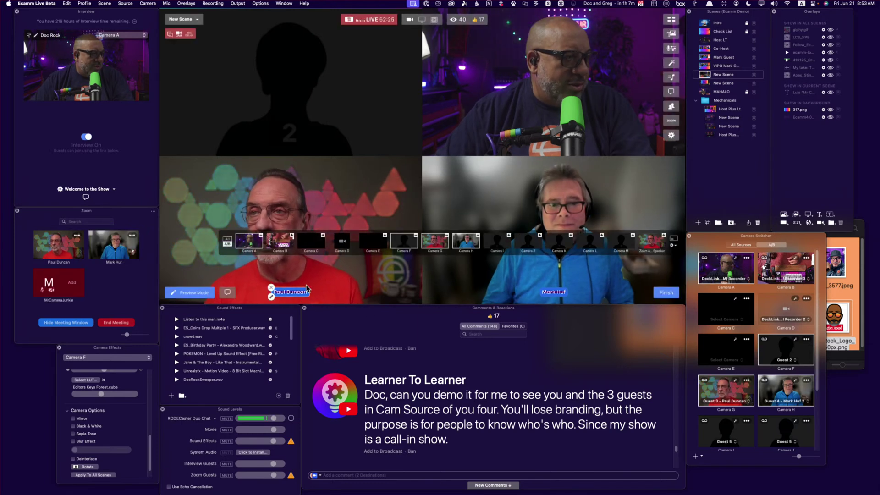
{"action": "left_click", "coordinate": [271, 297]}
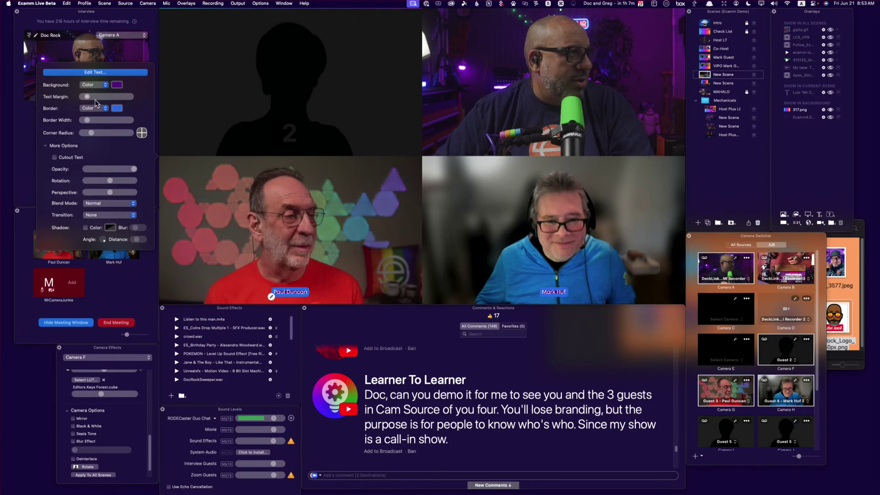
{"action": "left_click_drag", "start_coordinate": [90, 120], "coordinate": [84, 124]}
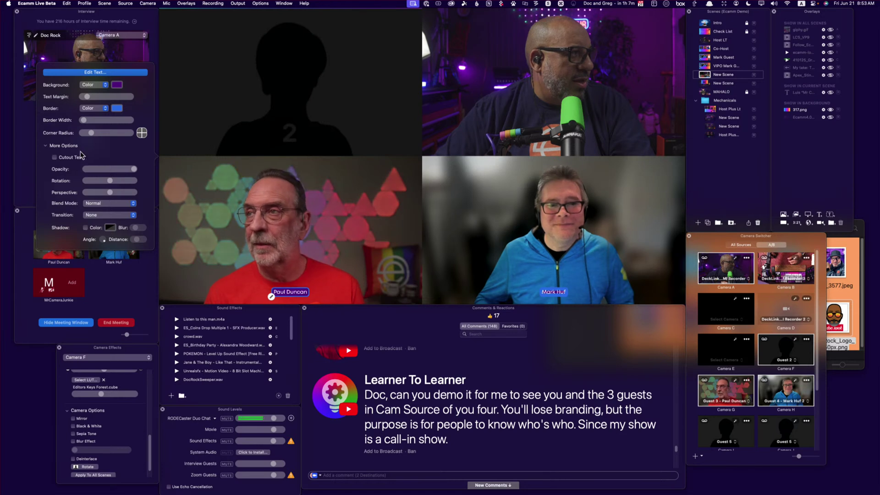
{"action": "left_click_drag", "start_coordinate": [88, 98], "coordinate": [92, 100]}
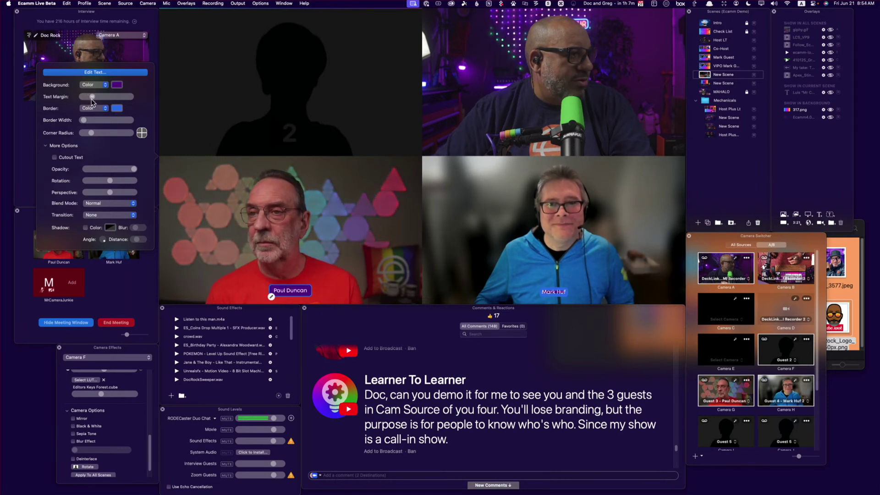
{"action": "mouse_move", "coordinate": [225, 261]}
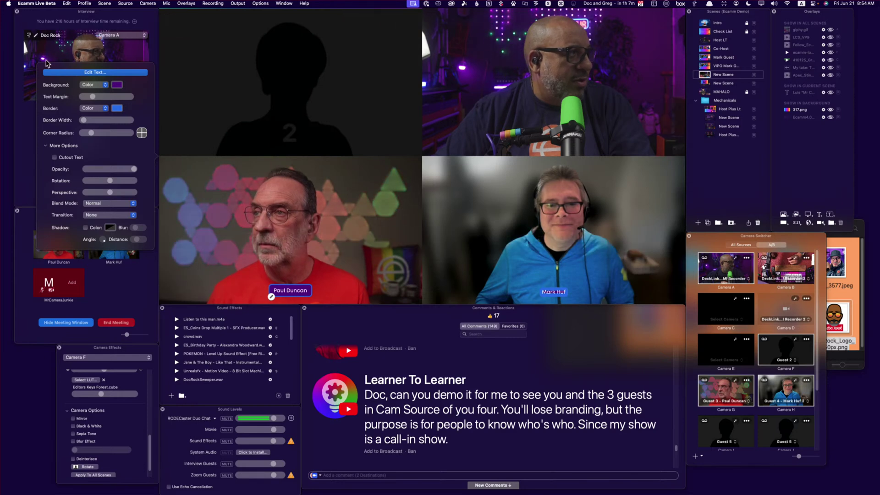
{"action": "mouse_move", "coordinate": [264, 276]}
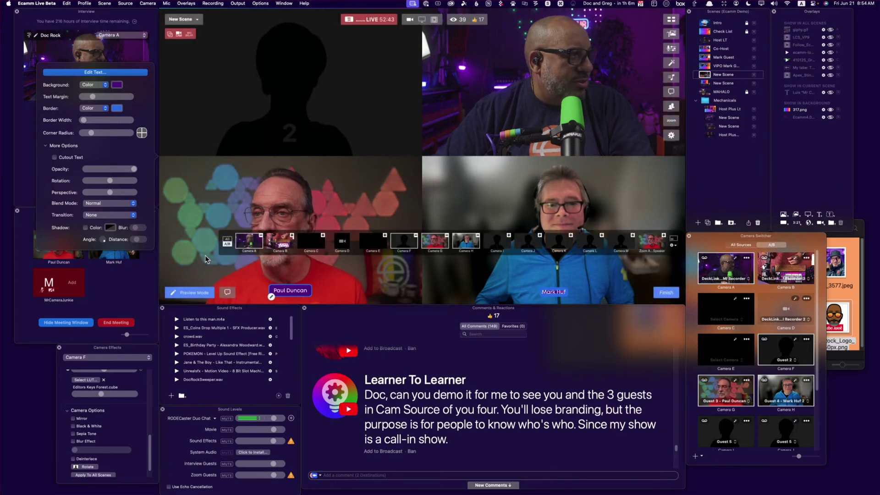
{"action": "left_click", "coordinate": [288, 294]}
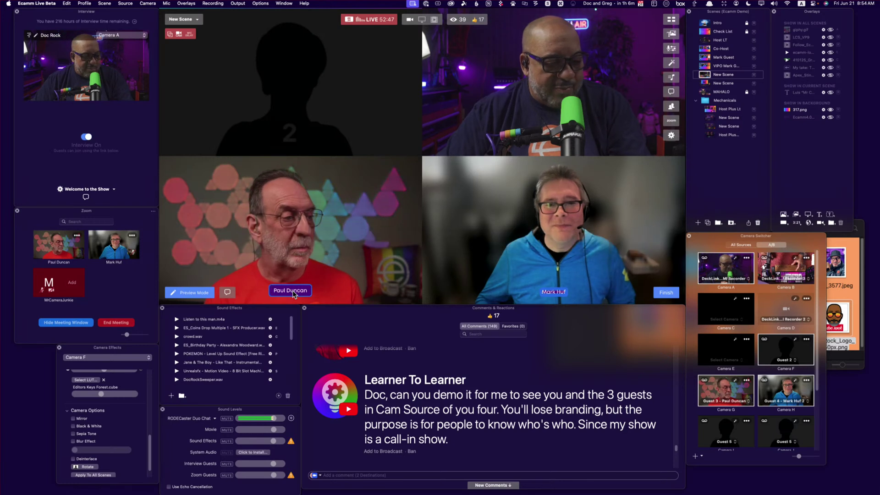
Copy the styled name label and bring the waiting Zoom guest into the cameras
{"action": "key", "text": "super"}
{"action": "key", "text": "super+c"}
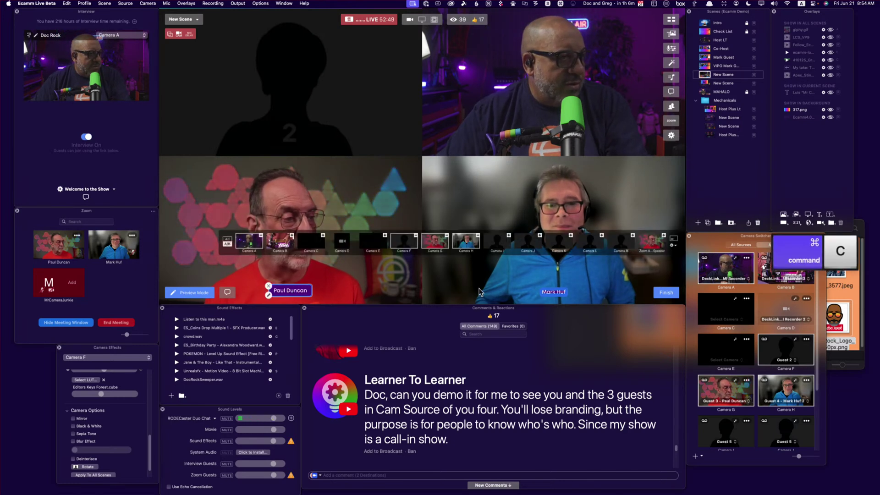
{"action": "mouse_move", "coordinate": [552, 292]}
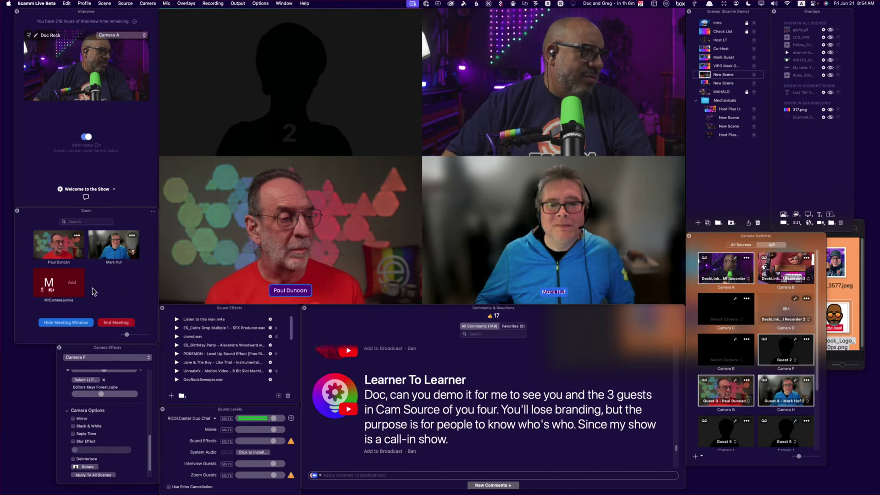
{"action": "left_click", "coordinate": [74, 286]}
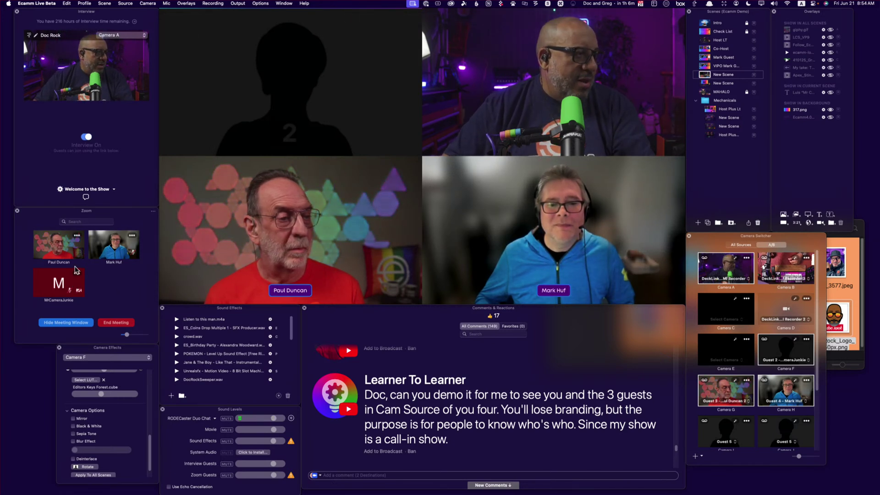
{"action": "left_click", "coordinate": [76, 275]}
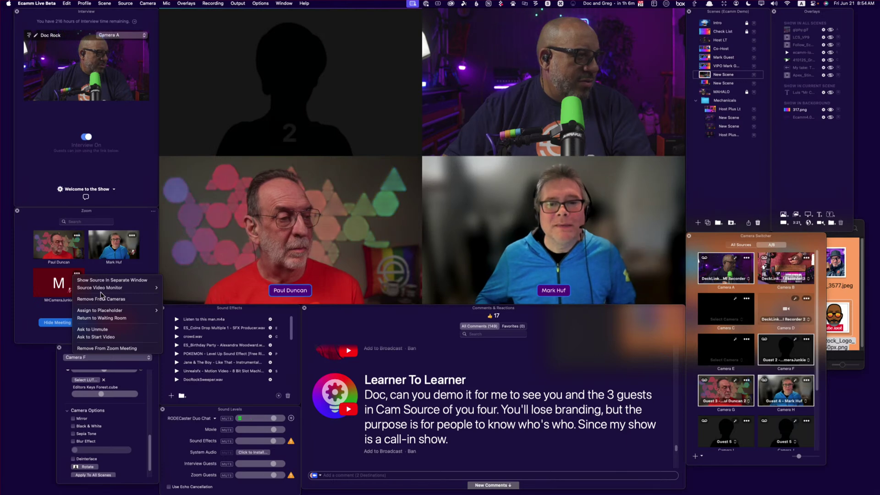
{"action": "left_click", "coordinate": [125, 274]}
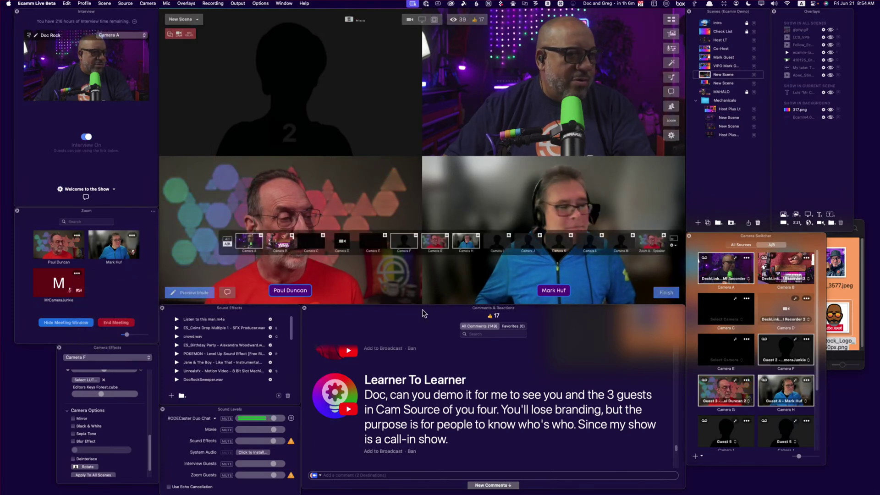
Keep Camera F on its current Zoom guest so it fills the empty grid slot
{"action": "left_click", "coordinate": [802, 360]}
{"action": "left_click", "coordinate": [802, 363]}
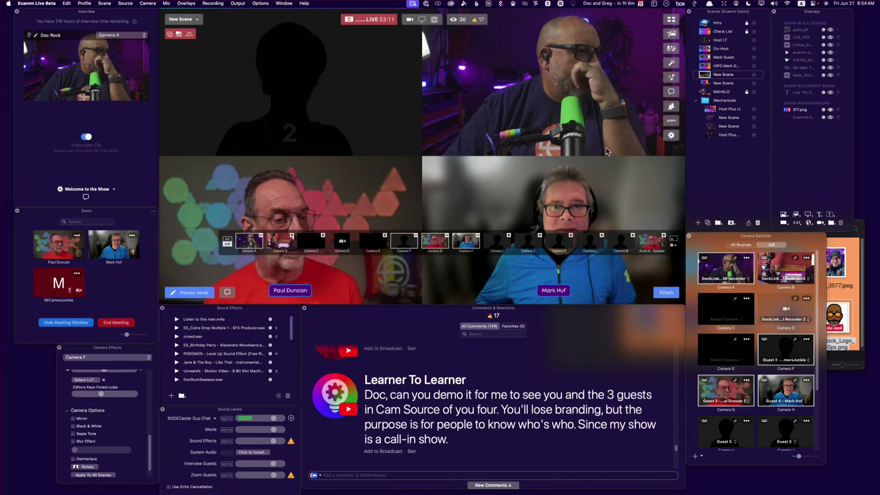
{"action": "scroll", "coordinate": [602, 393], "scroll_direction": "down", "scroll_amount": 8}
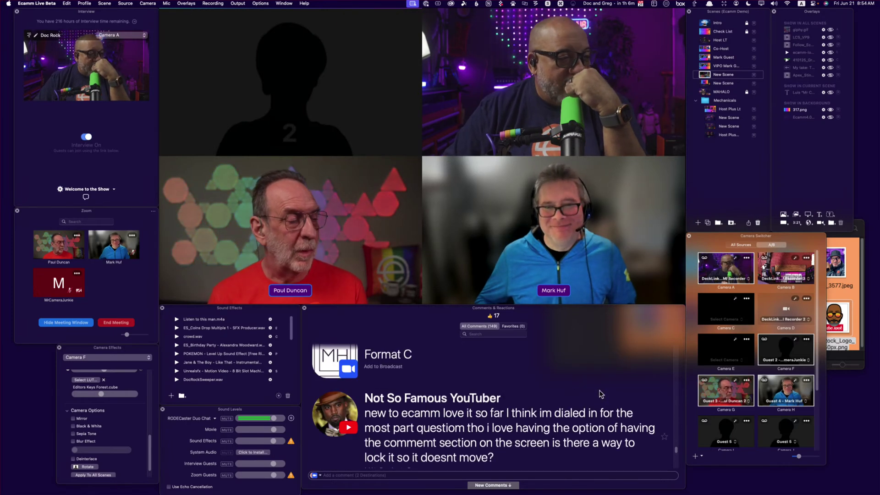
{"action": "scroll", "coordinate": [600, 403], "scroll_direction": "down", "scroll_amount": 2}
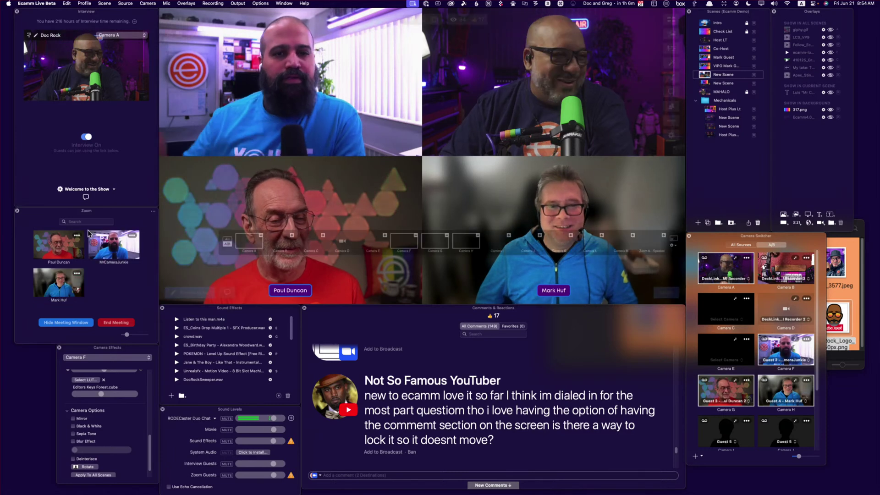
{"action": "mouse_move", "coordinate": [255, 124]}
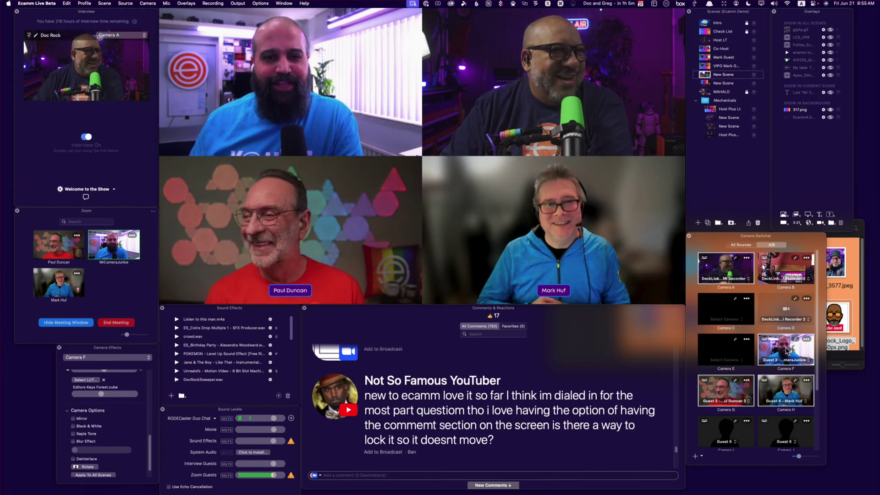
{"action": "left_click", "coordinate": [785, 351]}
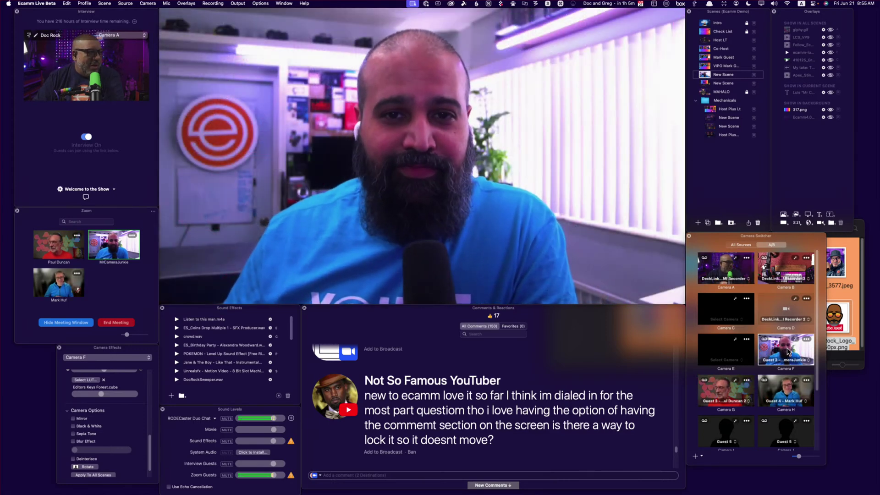
{"action": "mouse_move", "coordinate": [260, 242]}
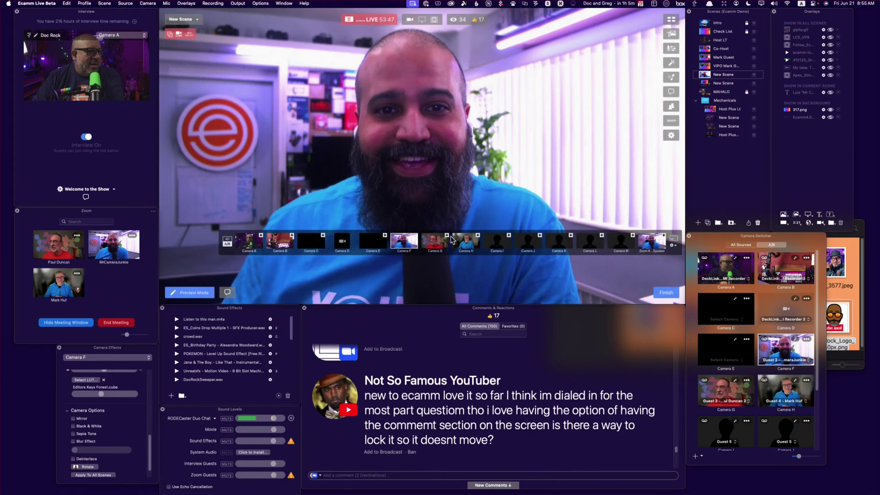
{"action": "left_click", "coordinate": [260, 235]}
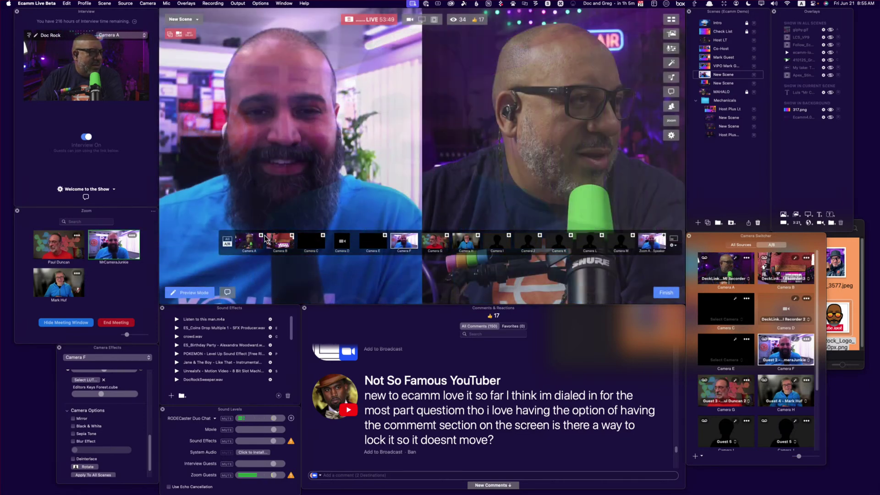
{"action": "left_click", "coordinate": [447, 235]}
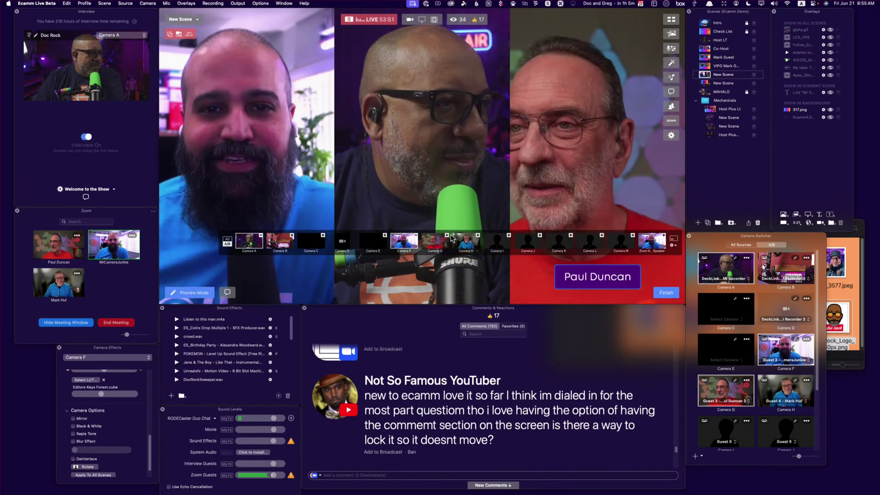
{"action": "left_click", "coordinate": [477, 235]}
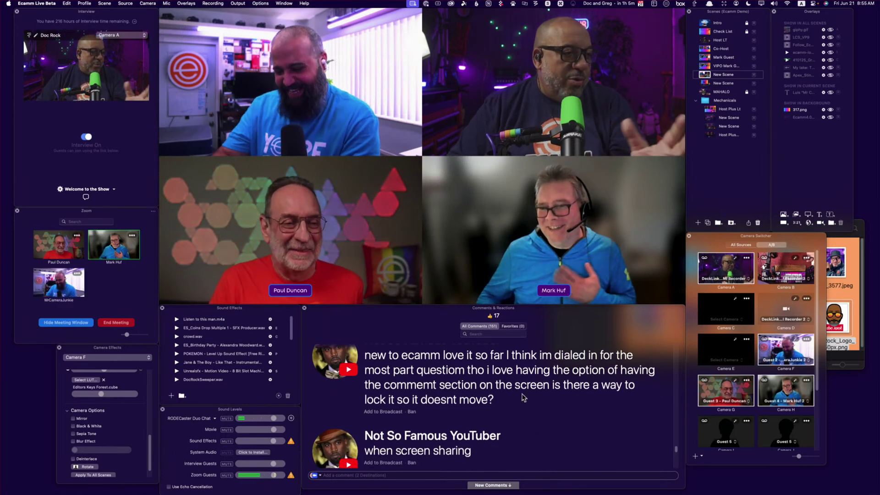
{"action": "mouse_move", "coordinate": [550, 294]}
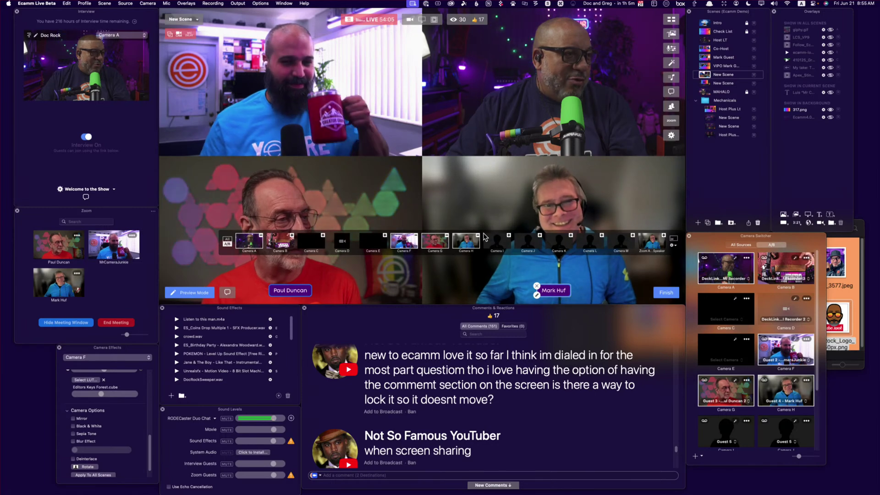
{"action": "left_click", "coordinate": [478, 235]}
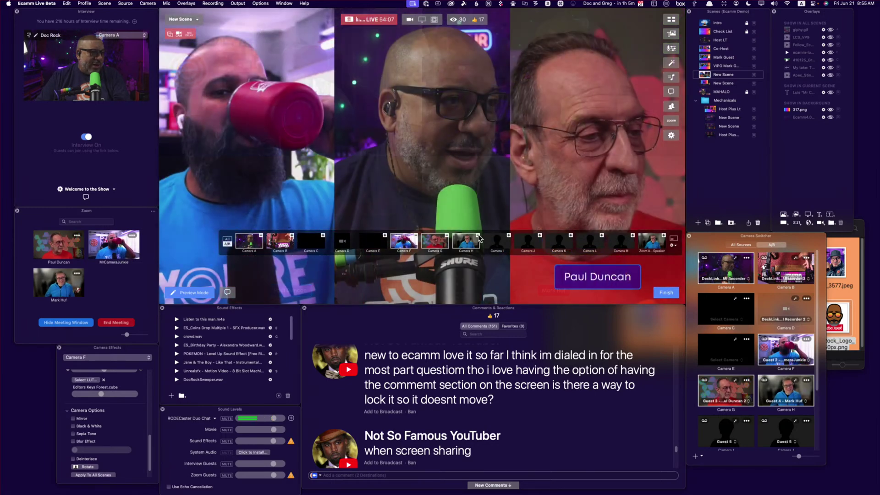
{"action": "left_click", "coordinate": [477, 235]}
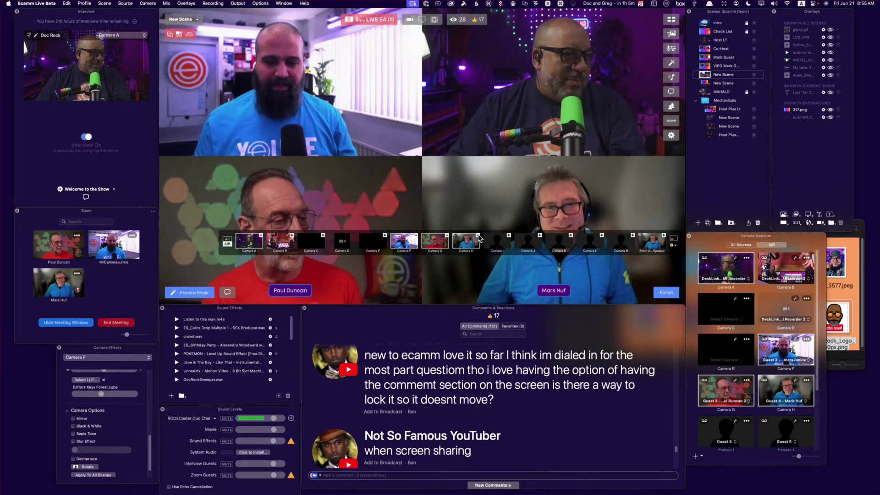
{"action": "mouse_move", "coordinate": [559, 296]}
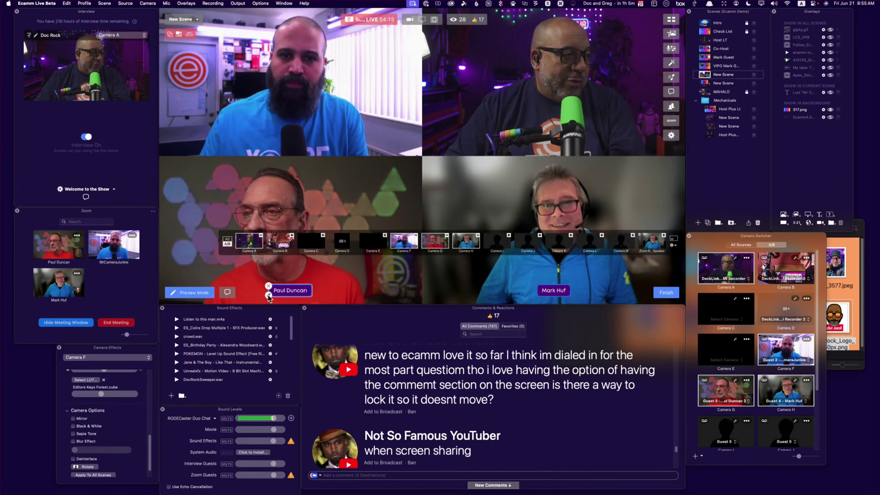
Change the lower-right guest's name label background to Rosewood
{"action": "left_click", "coordinate": [269, 296]}
{"action": "left_click", "coordinate": [221, 226]}
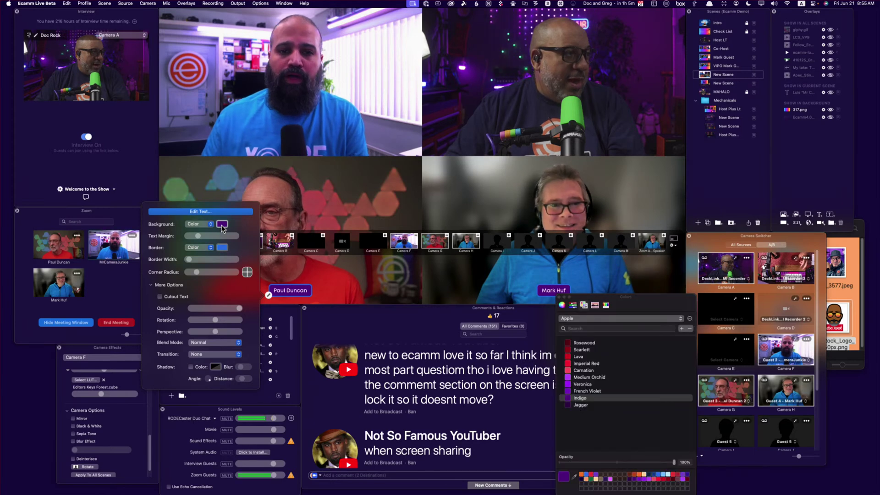
{"action": "left_click", "coordinate": [571, 377]}
{"action": "left_click", "coordinate": [582, 343]}
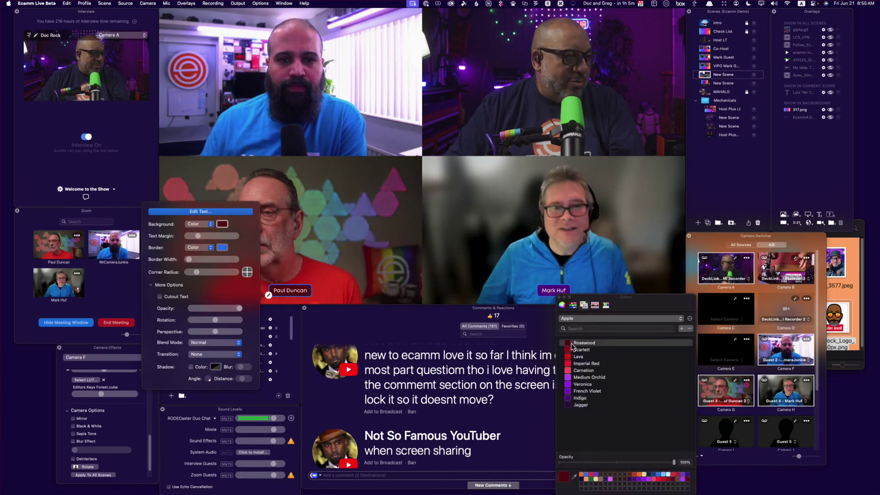
{"action": "left_click", "coordinate": [354, 277]}
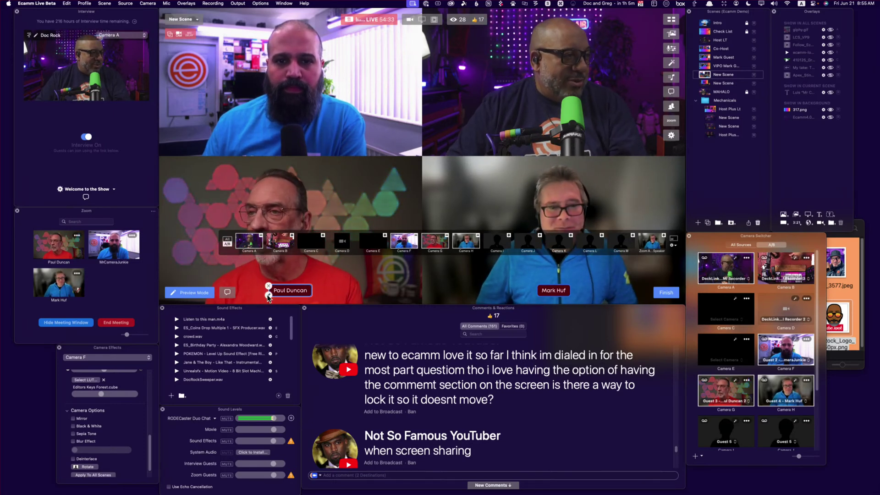
Set the lower-left label background to Jagger dark purple, then toggle the guest in blue off and back on
{"action": "left_click", "coordinate": [268, 296]}
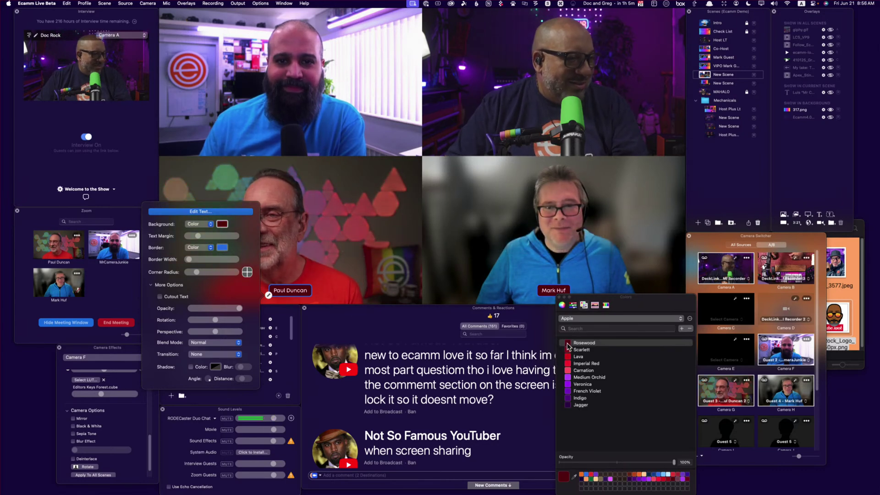
{"action": "left_click", "coordinate": [569, 405]}
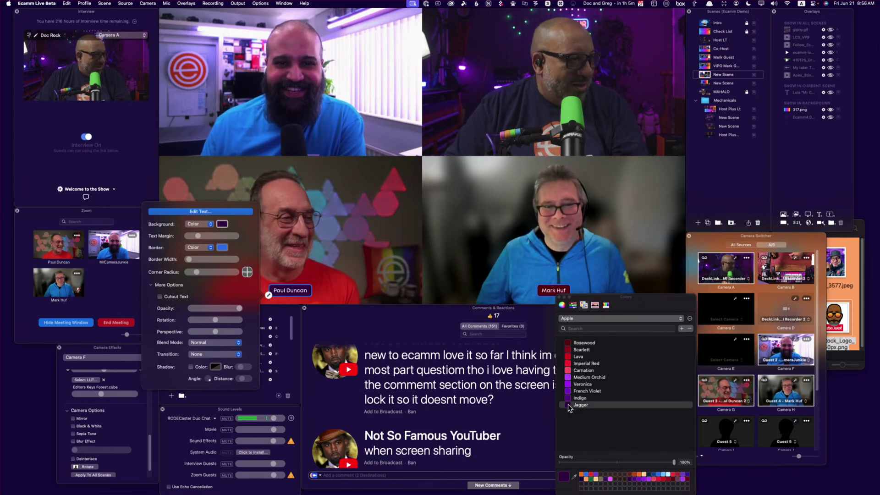
{"action": "mouse_move", "coordinate": [461, 276]}
{"action": "left_click", "coordinate": [384, 277]}
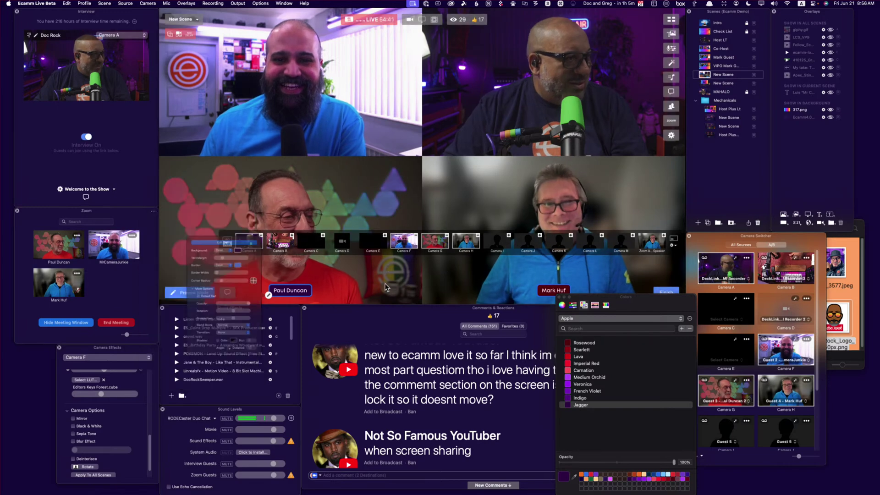
{"action": "left_click", "coordinate": [478, 236]}
{"action": "left_click", "coordinate": [477, 235]}
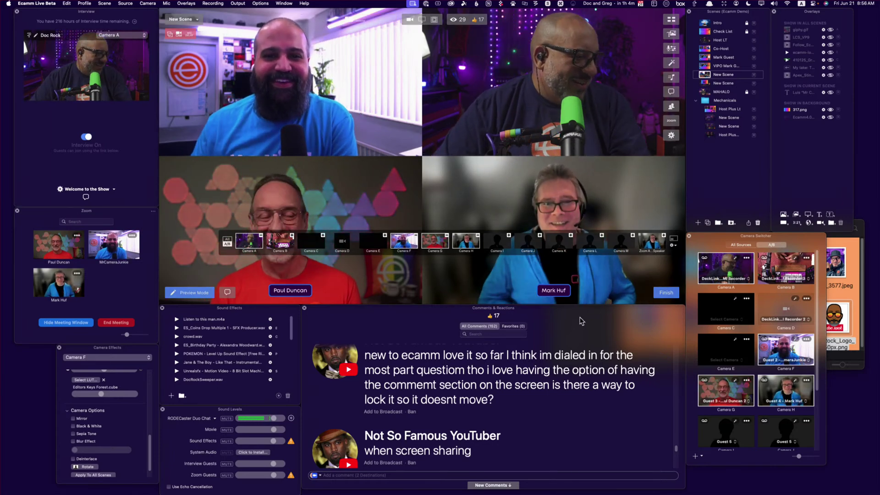
Put a viewer's question on air, switch to the VIPO scene, and add another comment
{"action": "scroll", "coordinate": [460, 395], "scroll_direction": "up", "scroll_amount": 5}
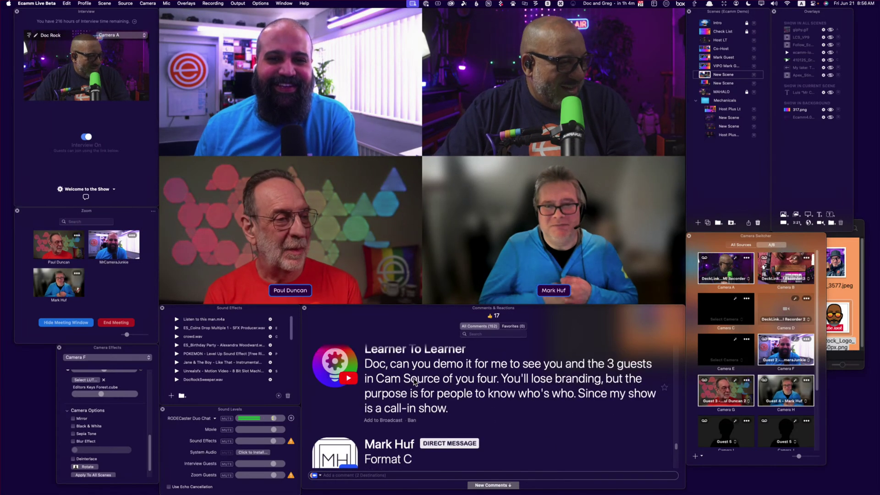
{"action": "left_click", "coordinate": [334, 378]}
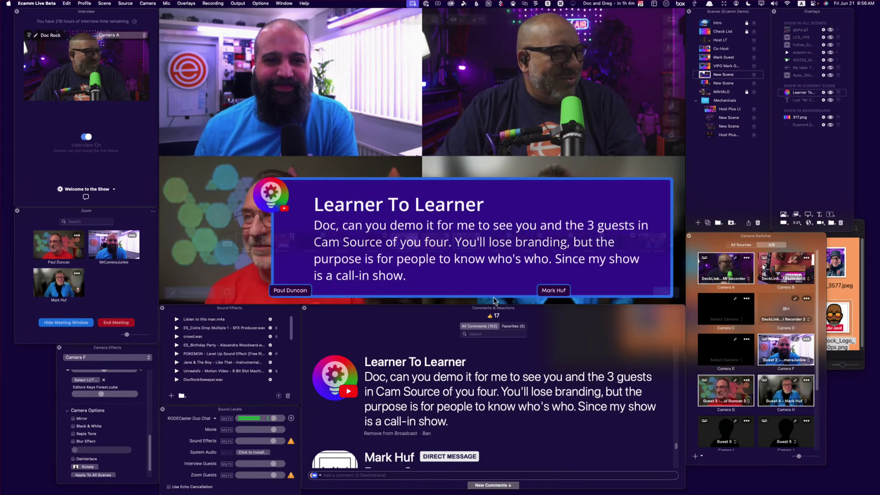
{"action": "left_click", "coordinate": [705, 67]}
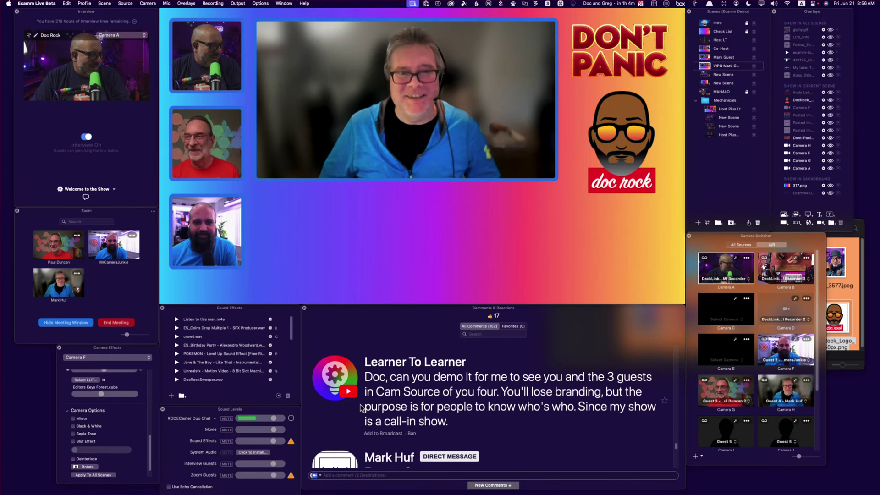
{"action": "scroll", "coordinate": [371, 401], "scroll_direction": "down", "scroll_amount": 5}
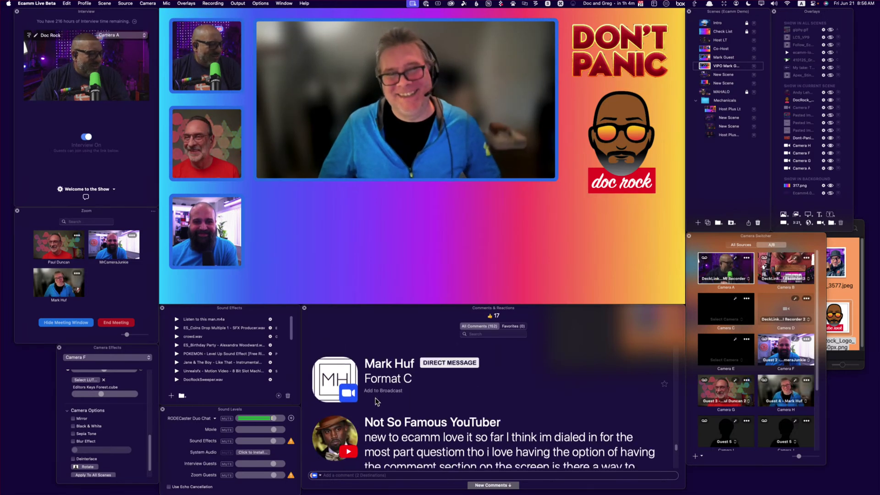
{"action": "left_click", "coordinate": [336, 424]}
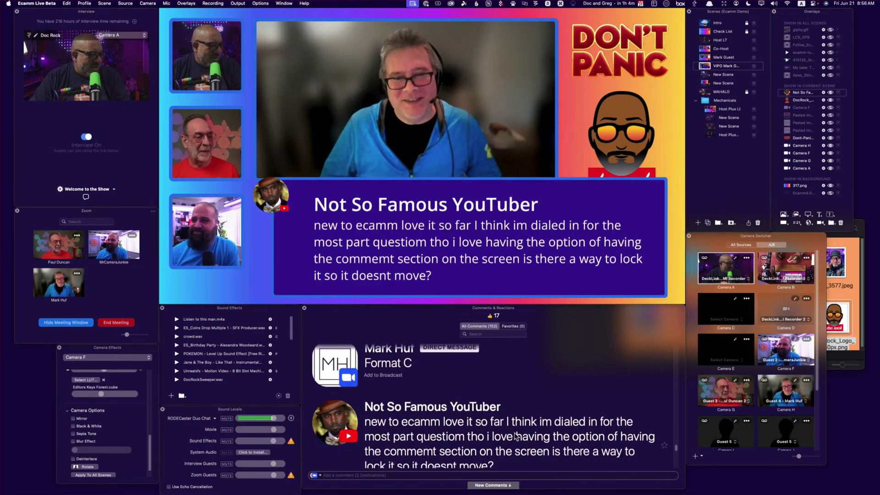
Hide the cartoon logo and DON'T PANIC title overlays
{"action": "scroll", "coordinate": [516, 435], "scroll_direction": "down", "scroll_amount": 2}
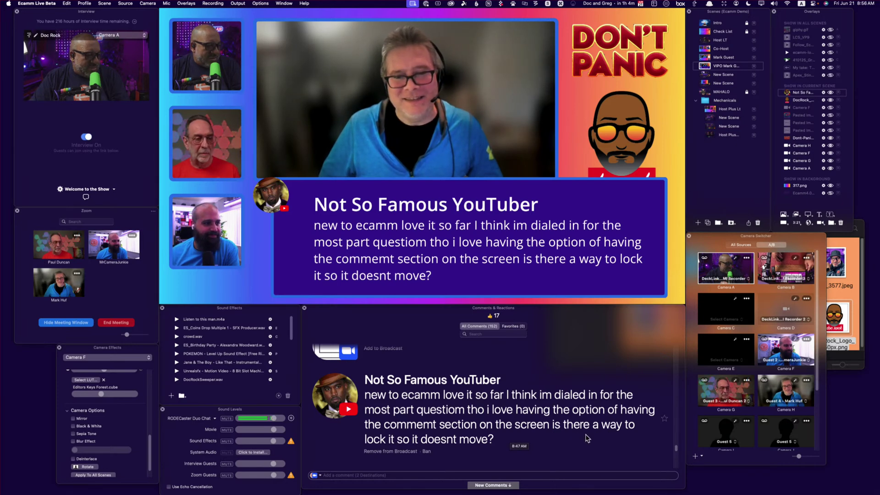
{"action": "scroll", "coordinate": [526, 436], "scroll_direction": "down", "scroll_amount": 2}
{"action": "scroll", "coordinate": [419, 426], "scroll_direction": "down", "scroll_amount": 4}
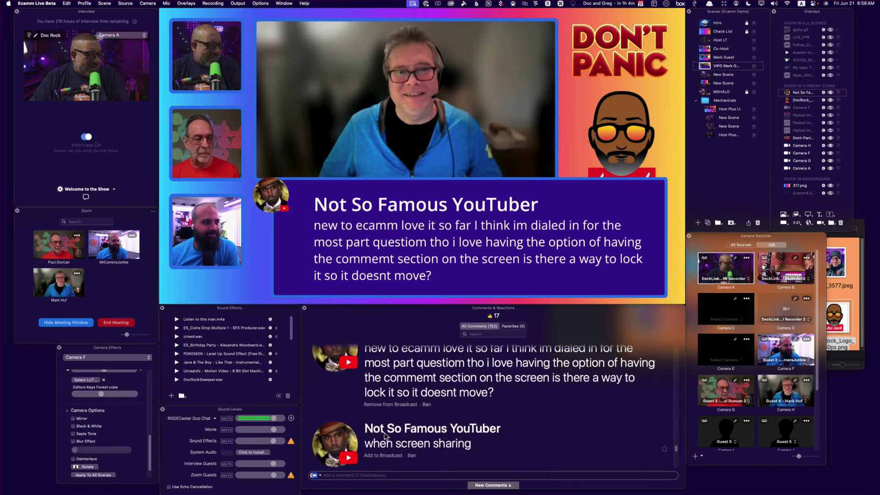
{"action": "scroll", "coordinate": [418, 425], "scroll_direction": "down", "scroll_amount": 1}
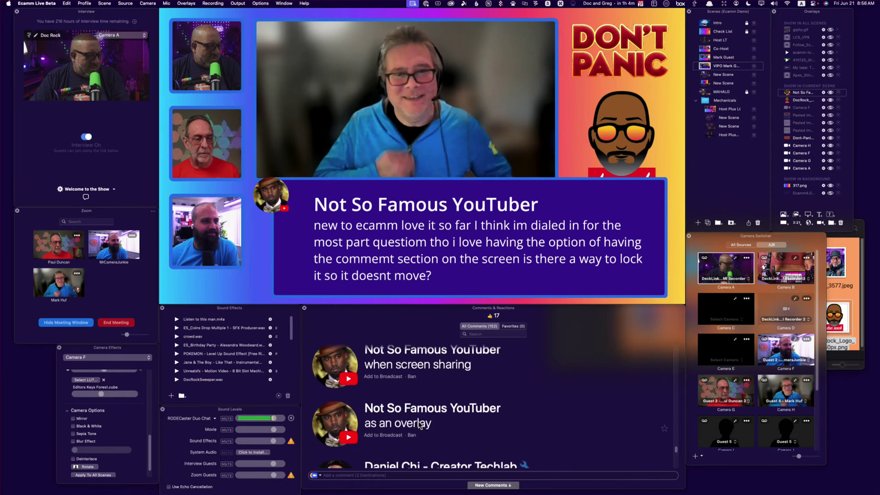
{"action": "scroll", "coordinate": [418, 425], "scroll_direction": "down", "scroll_amount": 4}
{"action": "scroll", "coordinate": [418, 425], "scroll_direction": "down", "scroll_amount": 8}
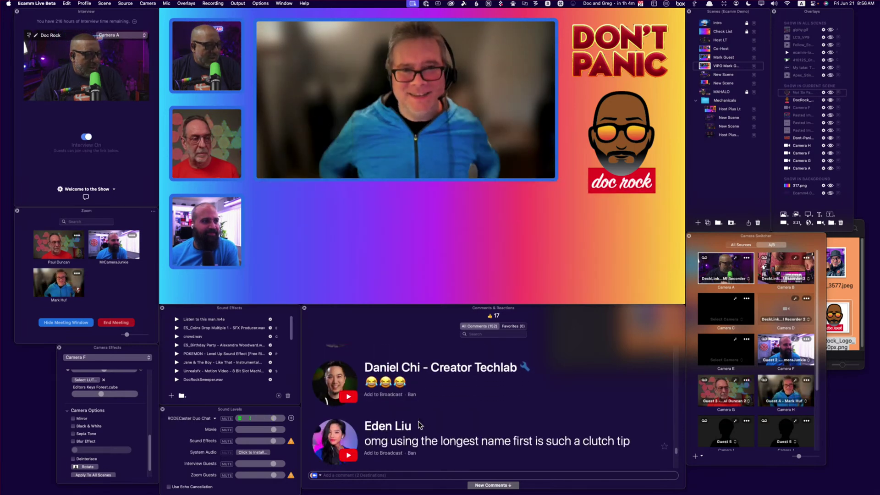
{"action": "scroll", "coordinate": [418, 426], "scroll_direction": "down", "scroll_amount": 4}
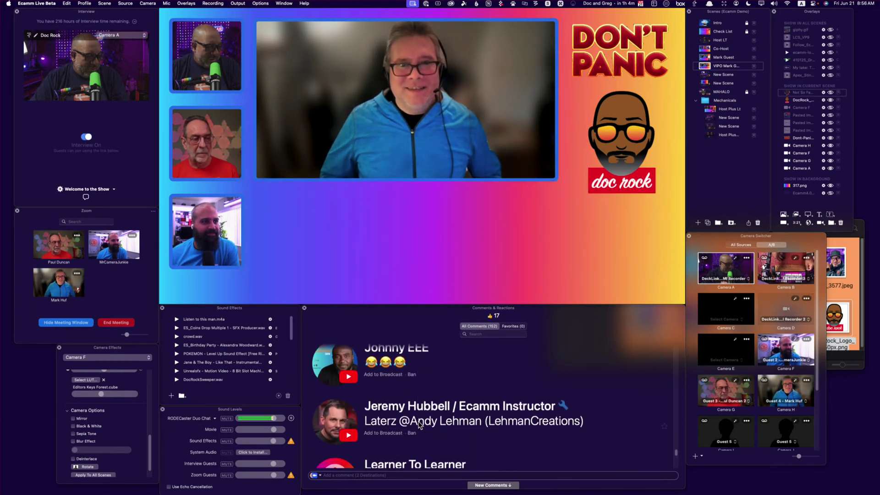
{"action": "mouse_move", "coordinate": [581, 153]}
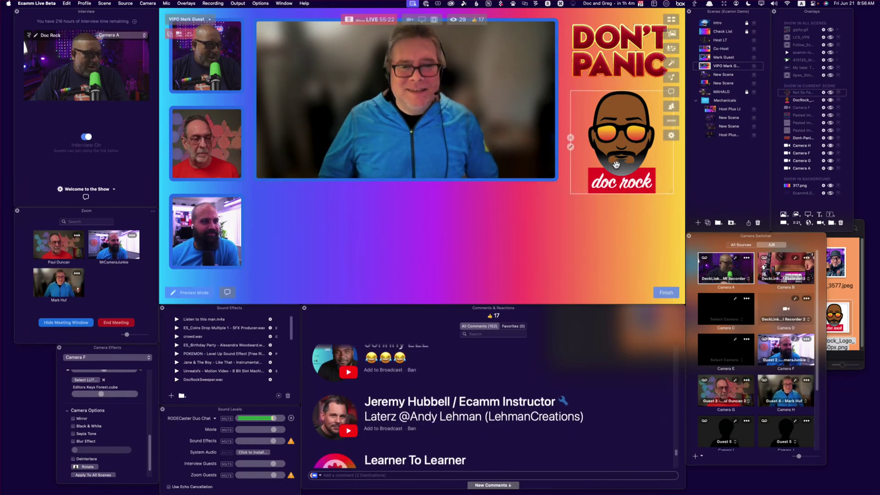
{"action": "left_click", "coordinate": [570, 138]}
{"action": "left_click", "coordinate": [570, 47]}
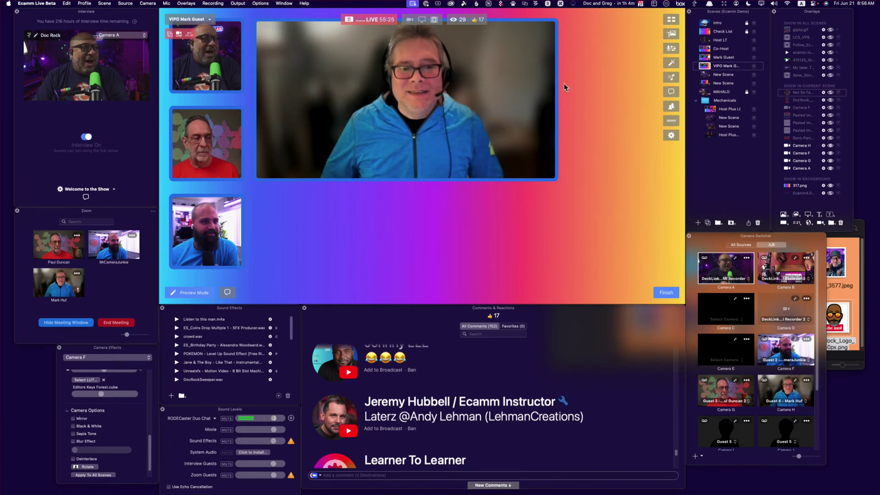
{"action": "scroll", "coordinate": [525, 387], "scroll_direction": "down", "scroll_amount": 5}
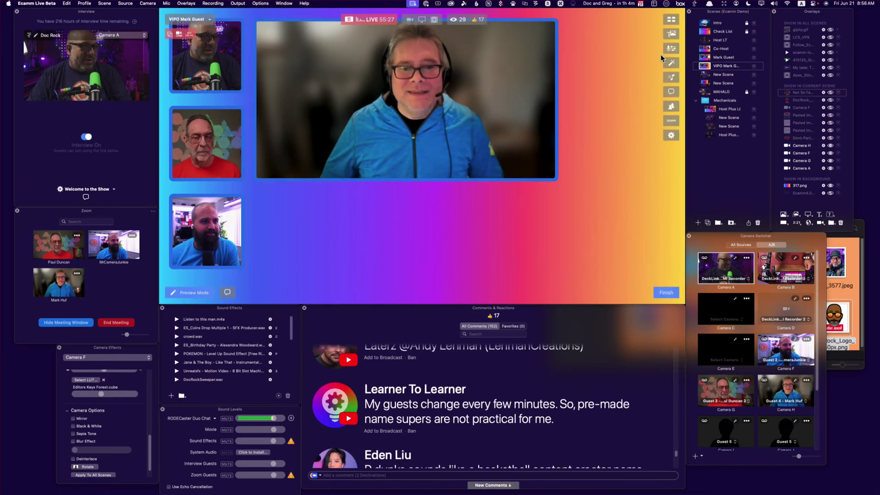
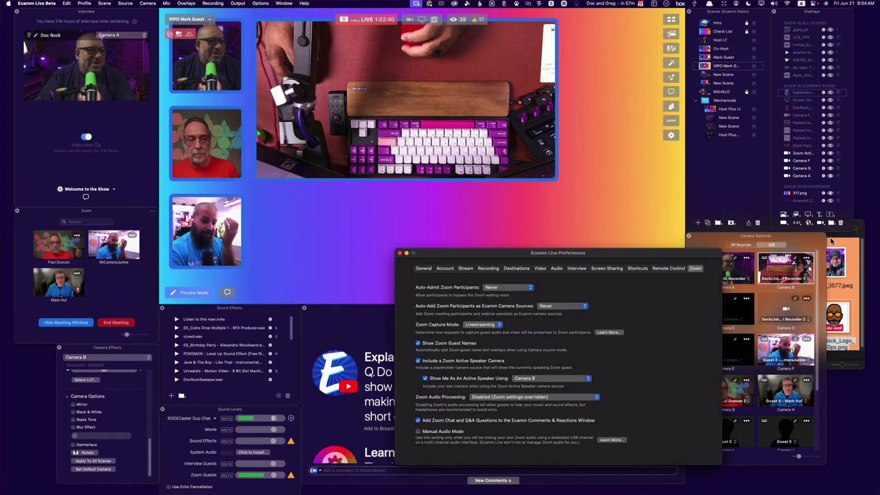
Launch the OBSBOT Center camera app beside Ecamm Live's Zoom preferences
{"action": "left_click", "coordinate": [802, 238]}
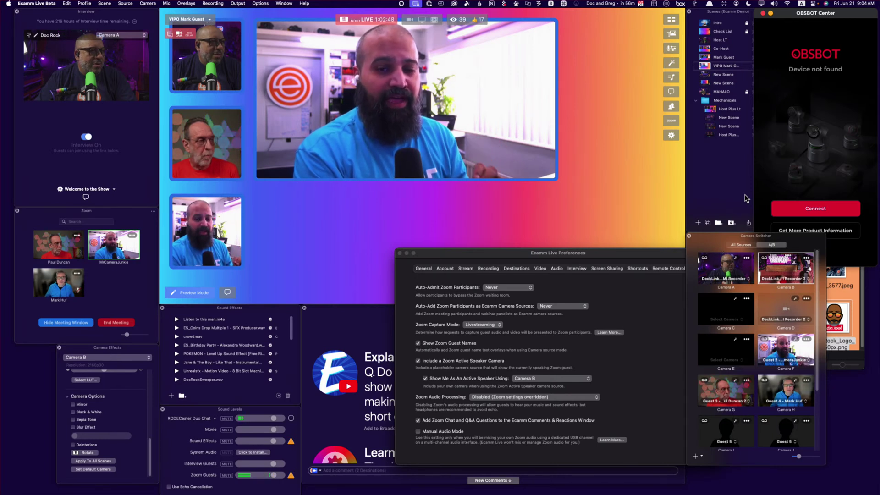
Switch Camera B's source from DeckLink Recorder 2 to the DeckLink Quad HDMI Recorder feed
{"action": "left_click", "coordinate": [783, 279]}
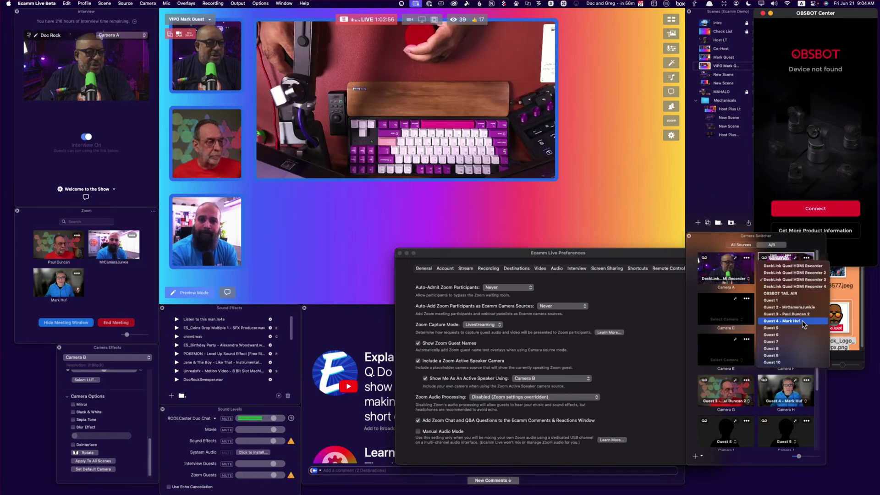
{"action": "left_click", "coordinate": [799, 273]}
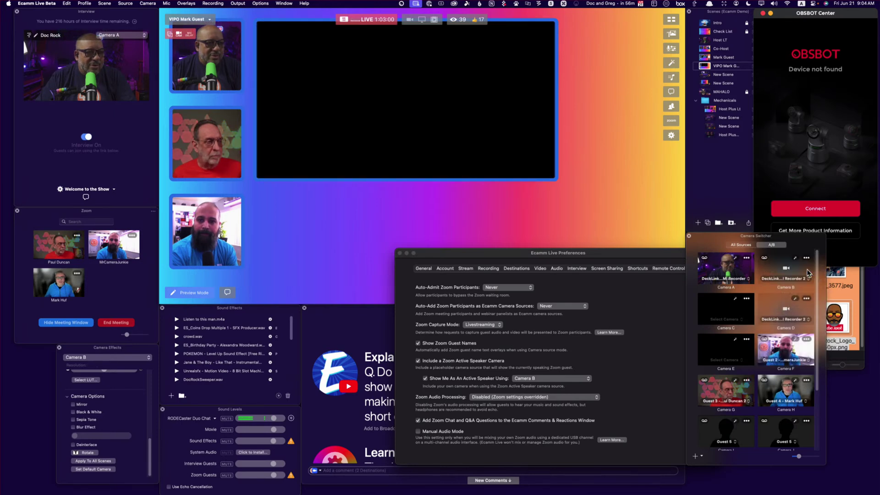
{"action": "left_click", "coordinate": [787, 280]}
{"action": "left_click", "coordinate": [788, 272]}
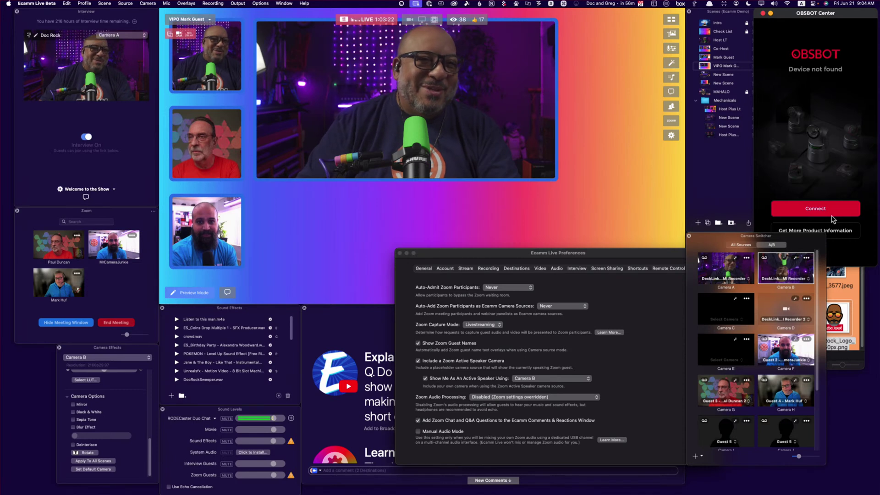
Connect the Tail Air camera over Wi-Fi to the ETCHED network, moving the dialog off the preview
{"action": "left_click", "coordinate": [845, 209]}
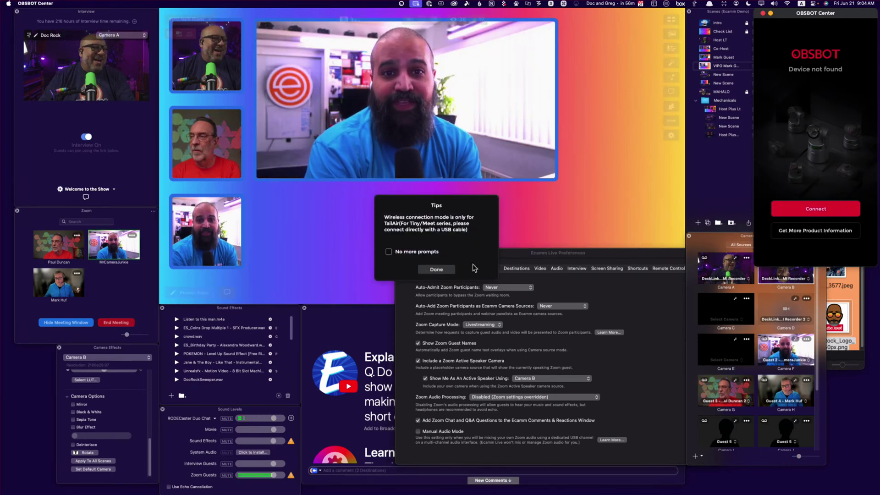
{"action": "left_click", "coordinate": [436, 269]}
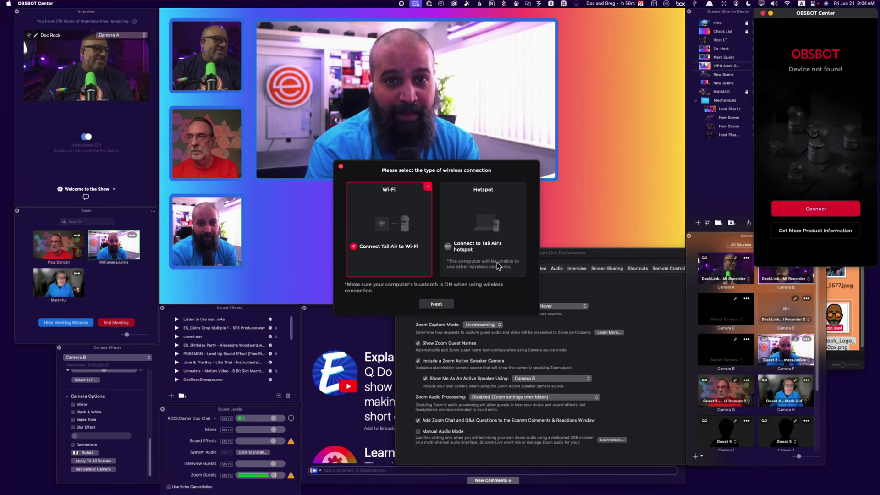
{"action": "left_click", "coordinate": [435, 304]}
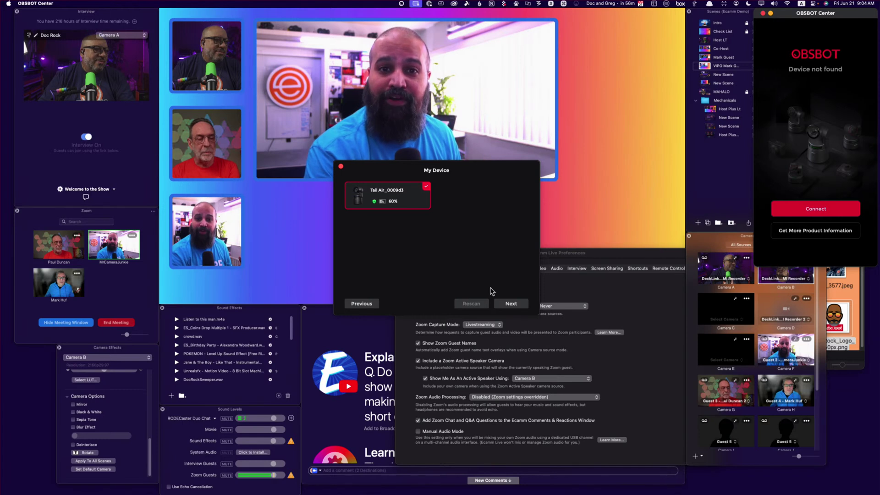
{"action": "left_click", "coordinate": [509, 304]}
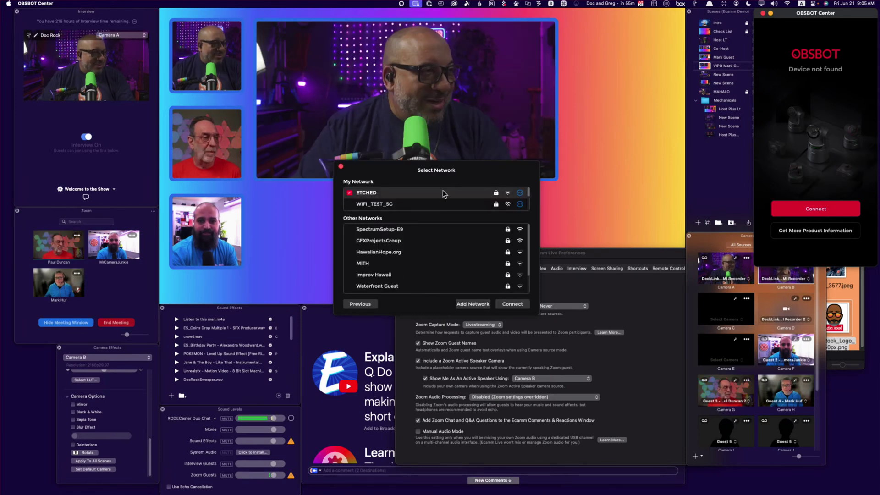
{"action": "left_click", "coordinate": [511, 304]}
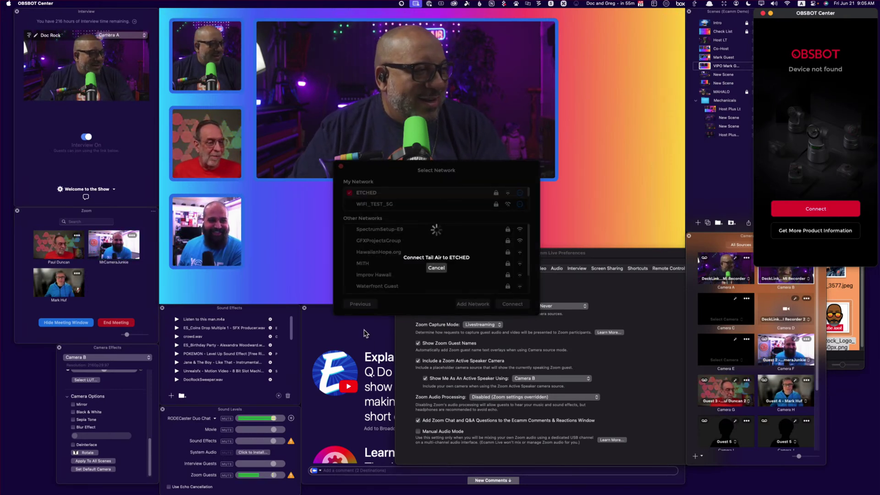
{"action": "left_click_drag", "start_coordinate": [483, 172], "coordinate": [698, 98]}
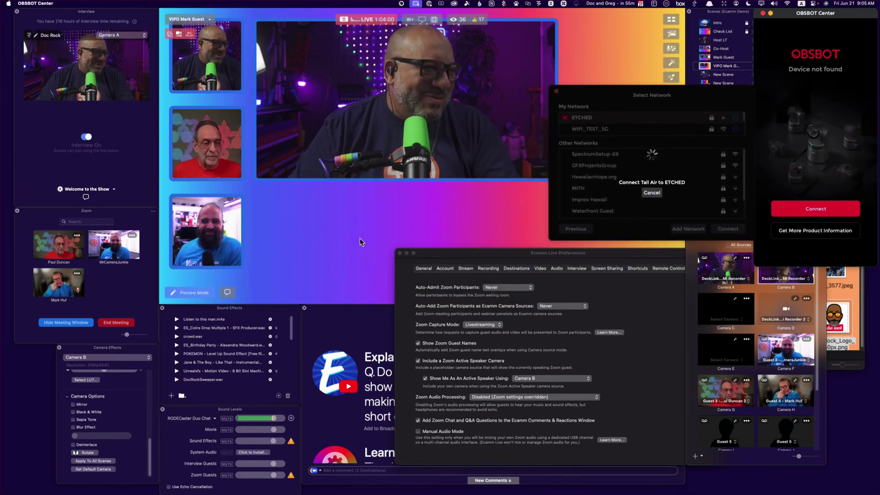
Close Ecamm Live's Zoom preferences to reveal the comments feed, then bring up Zoom's meeting chat
{"action": "left_click", "coordinate": [326, 237]}
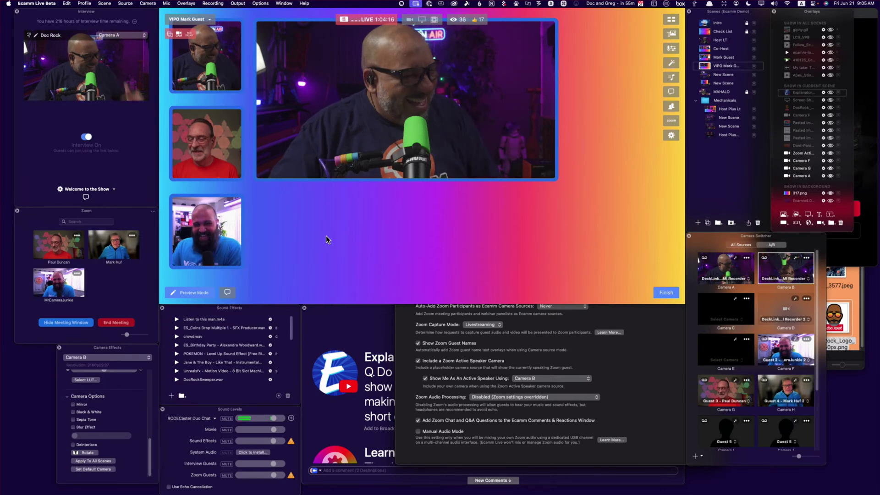
{"action": "left_click", "coordinate": [366, 339]}
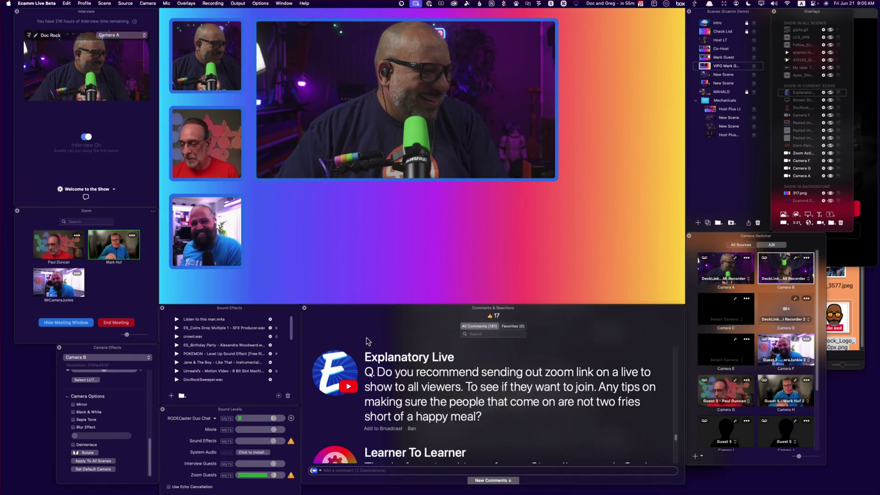
{"action": "scroll", "coordinate": [375, 358], "scroll_direction": "down", "scroll_amount": 3}
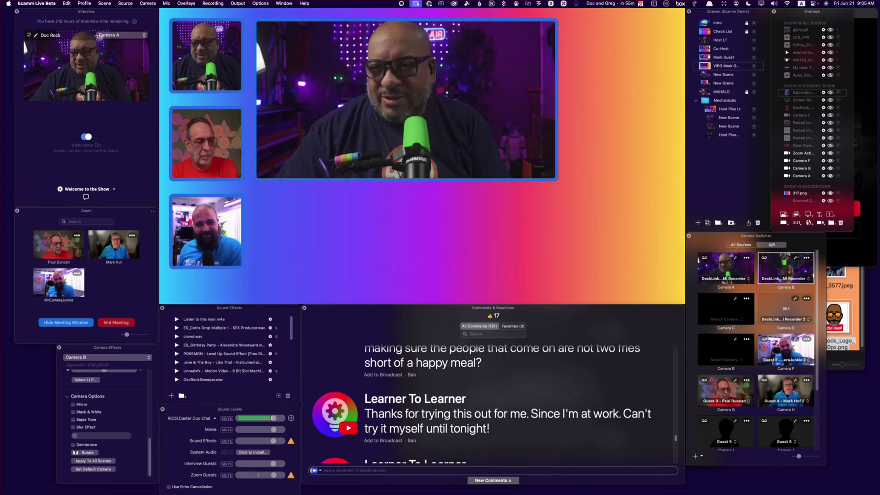
{"action": "key", "text": "super+shift+h"}
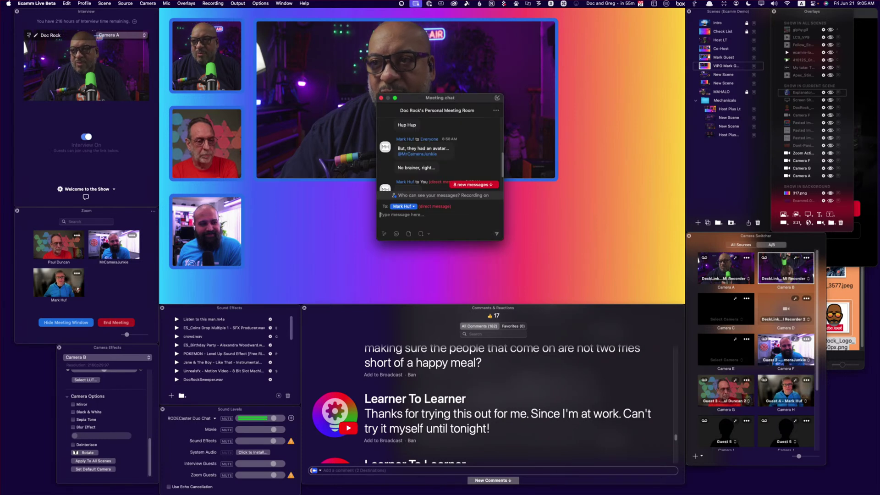
View the shared screenshot from the newest Zoom chat messages, then close the chat and screenshot
{"action": "left_click", "coordinate": [474, 185]}
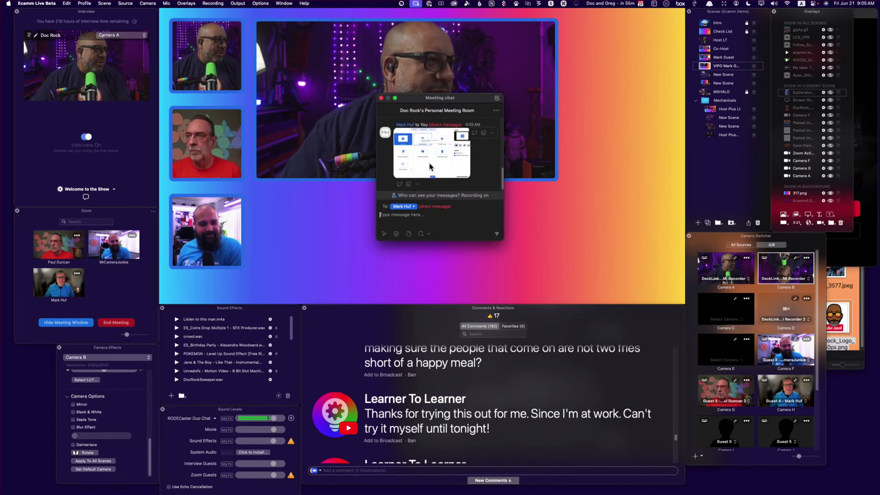
{"action": "left_click", "coordinate": [432, 159]}
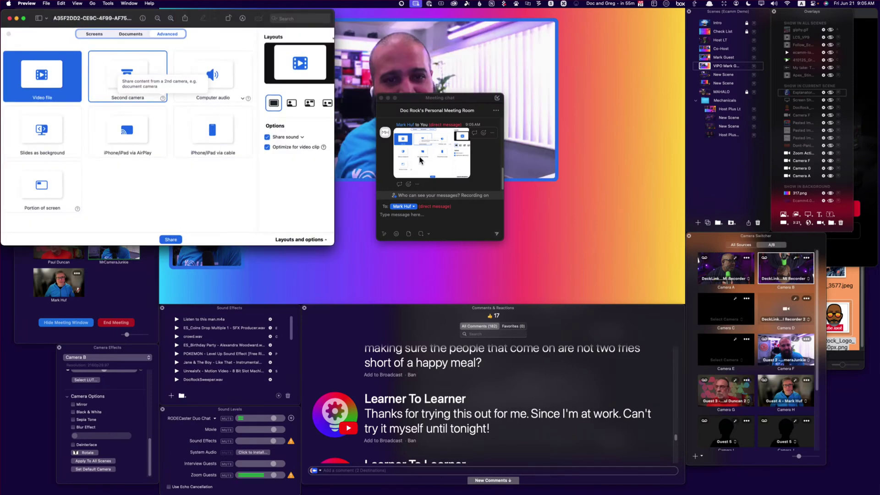
{"action": "left_click_drag", "start_coordinate": [209, 16], "coordinate": [618, 242]}
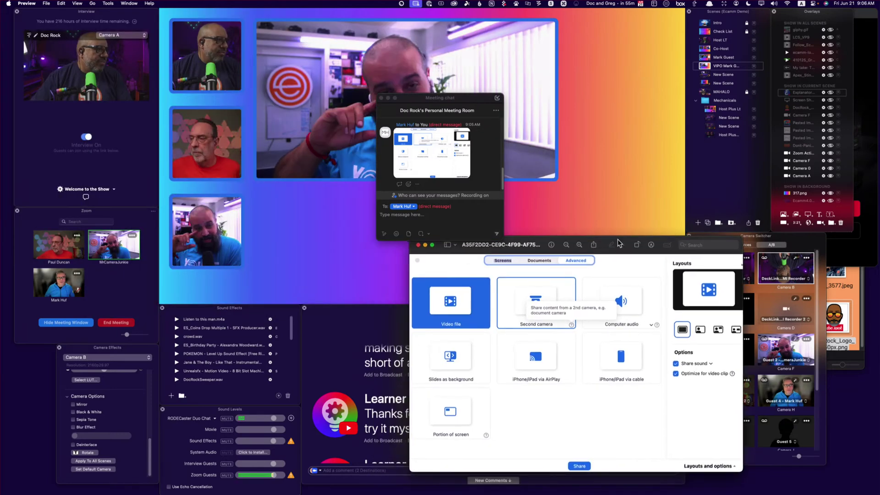
{"action": "left_click", "coordinate": [381, 98]}
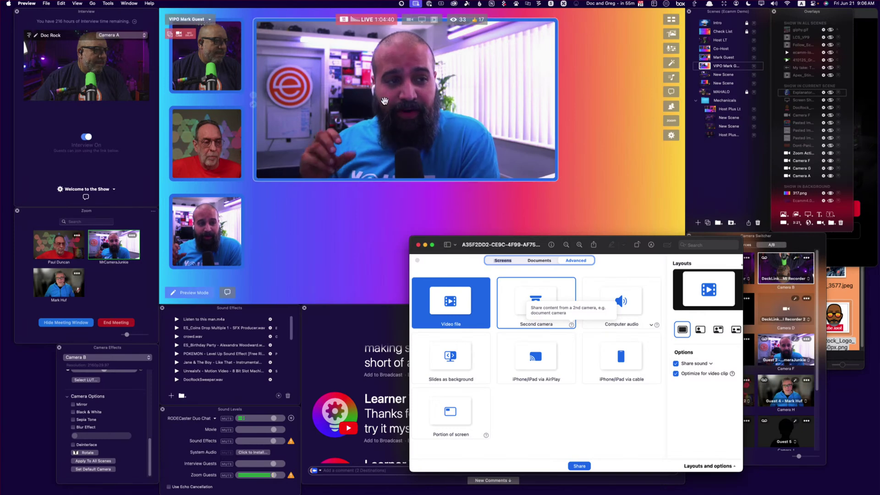
{"action": "left_click", "coordinate": [418, 247]}
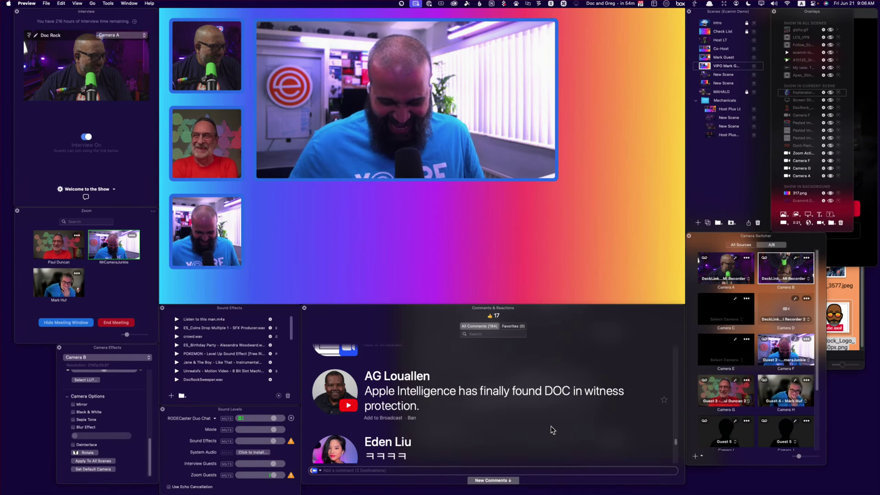
Put the Apple Intelligence comment on air, then replace it with the old Zoom link question
{"action": "left_click", "coordinate": [337, 393]}
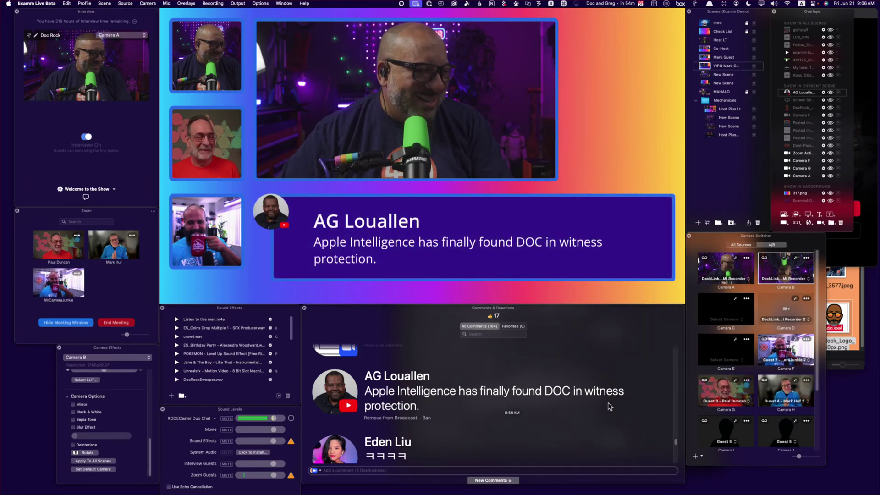
{"action": "scroll", "coordinate": [511, 420], "scroll_direction": "down", "scroll_amount": 5}
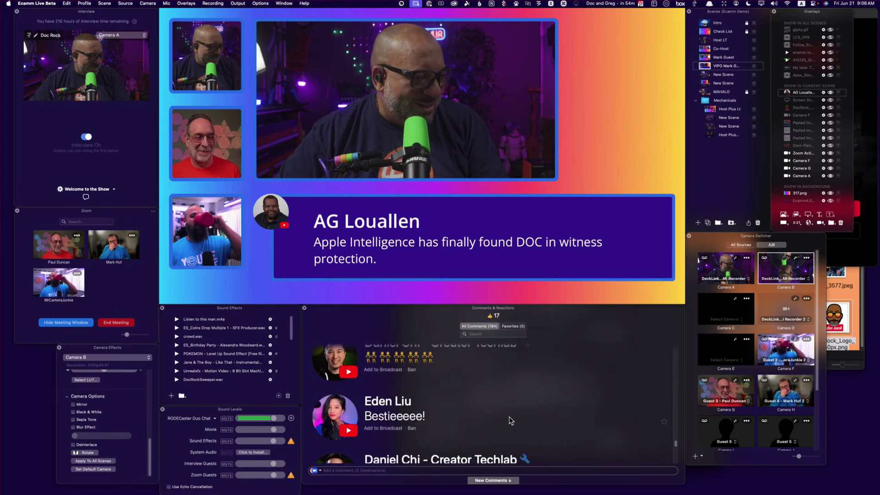
{"action": "scroll", "coordinate": [511, 420], "scroll_direction": "down", "scroll_amount": 3}
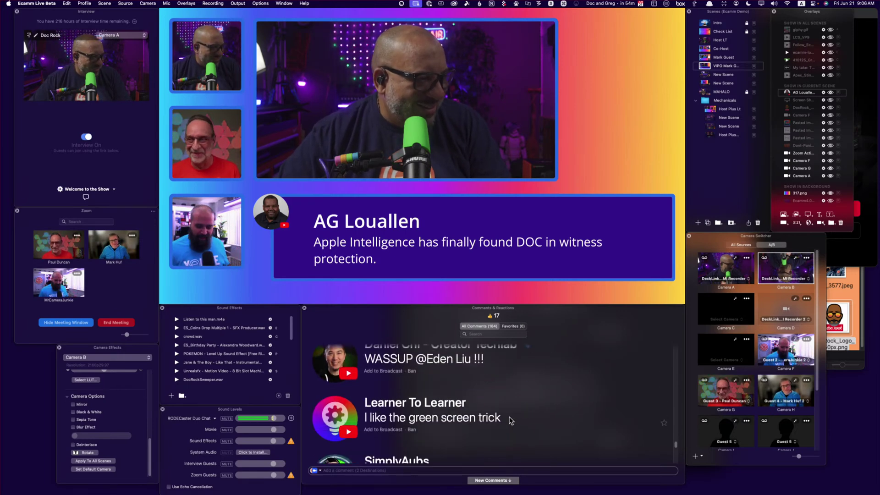
{"action": "scroll", "coordinate": [511, 420], "scroll_direction": "down", "scroll_amount": 5}
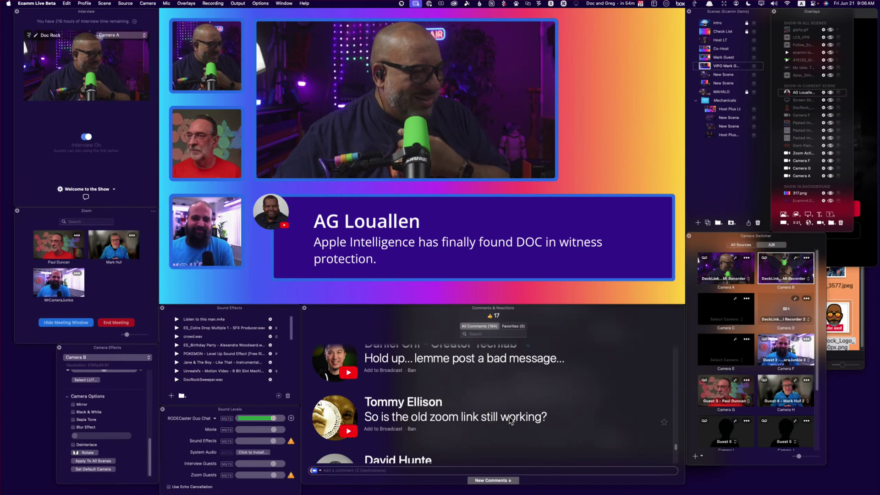
{"action": "scroll", "coordinate": [458, 417], "scroll_direction": "down", "scroll_amount": 1}
{"action": "left_click", "coordinate": [334, 405]}
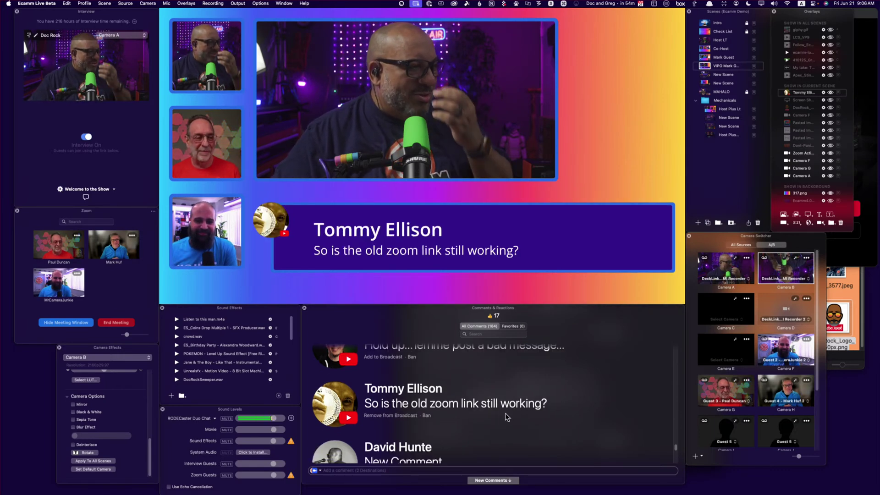
Scroll down to the viewer's KEYCAPS software question and put it on air
{"action": "scroll", "coordinate": [556, 419], "scroll_direction": "down", "scroll_amount": 4}
{"action": "scroll", "coordinate": [555, 421], "scroll_direction": "down", "scroll_amount": 4}
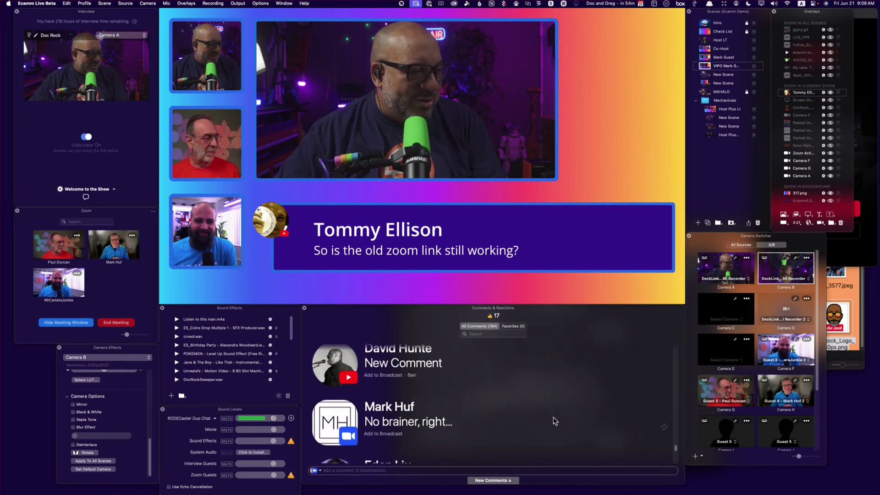
{"action": "scroll", "coordinate": [555, 421], "scroll_direction": "down", "scroll_amount": 1}
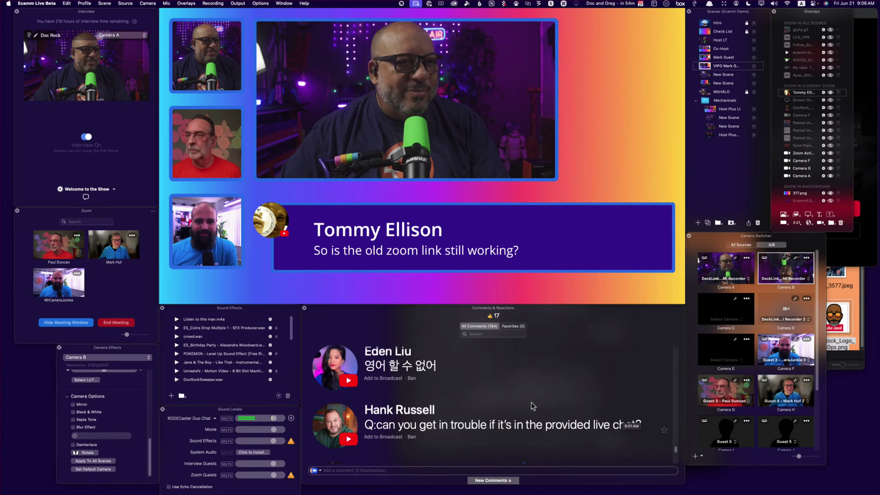
{"action": "scroll", "coordinate": [533, 406], "scroll_direction": "down", "scroll_amount": 4}
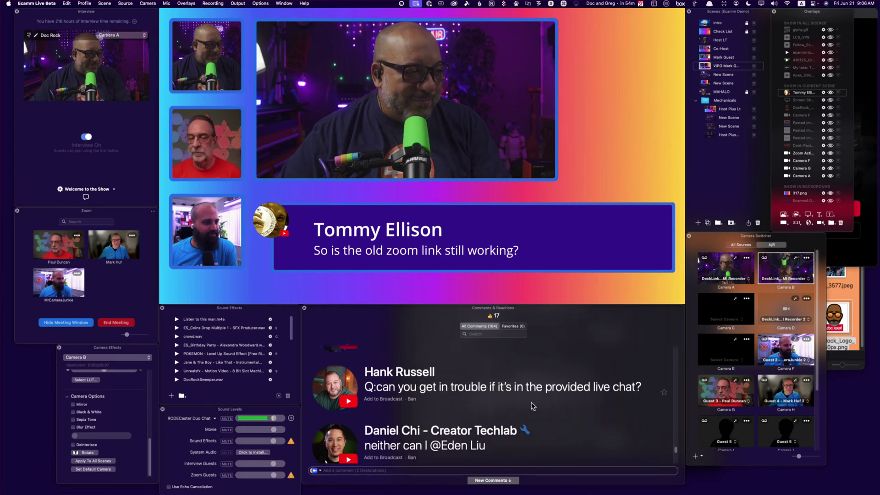
{"action": "scroll", "coordinate": [532, 406], "scroll_direction": "down", "scroll_amount": 10}
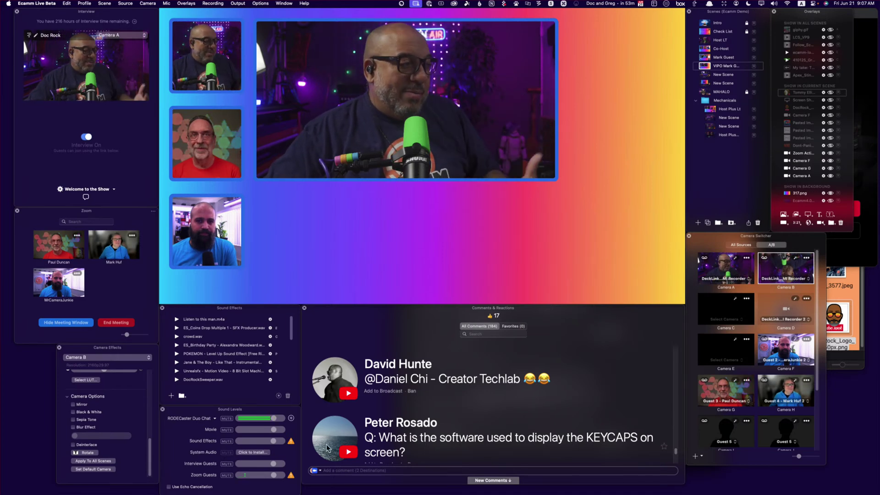
{"action": "scroll", "coordinate": [470, 358], "scroll_direction": "down", "scroll_amount": 4}
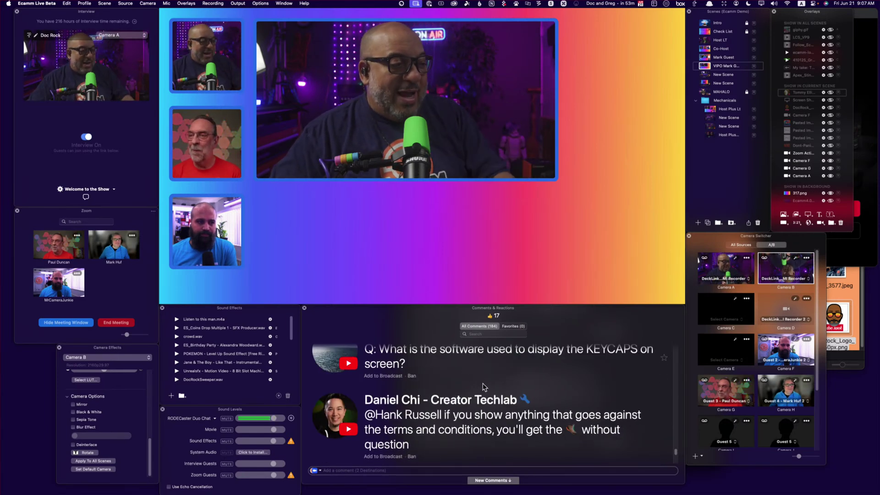
{"action": "scroll", "coordinate": [483, 383], "scroll_direction": "down", "scroll_amount": 3}
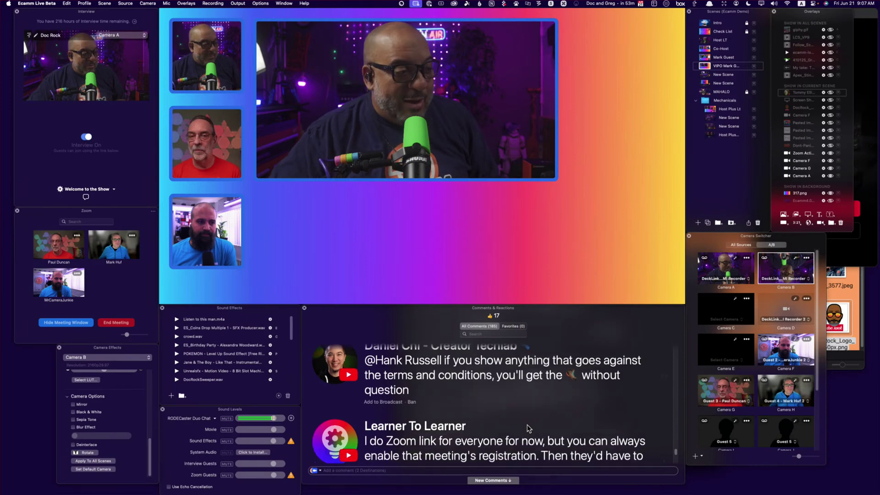
{"action": "scroll", "coordinate": [529, 428], "scroll_direction": "down", "scroll_amount": 1}
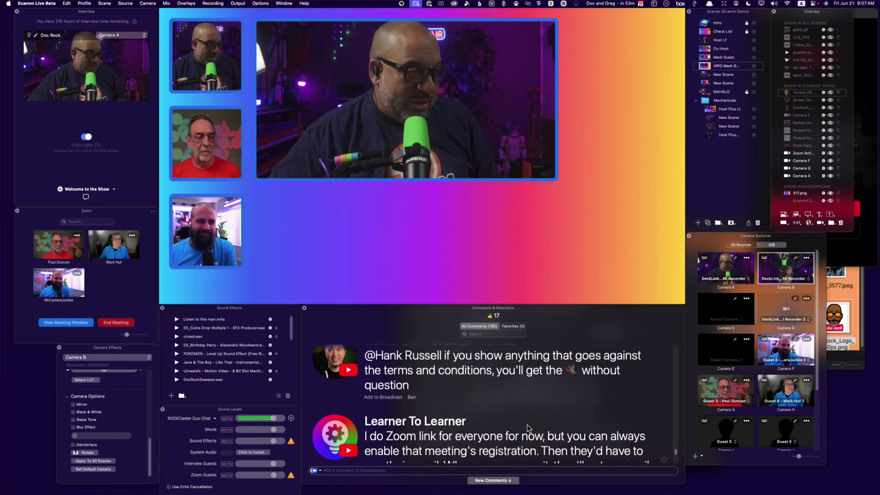
{"action": "scroll", "coordinate": [504, 412], "scroll_direction": "up", "scroll_amount": 4}
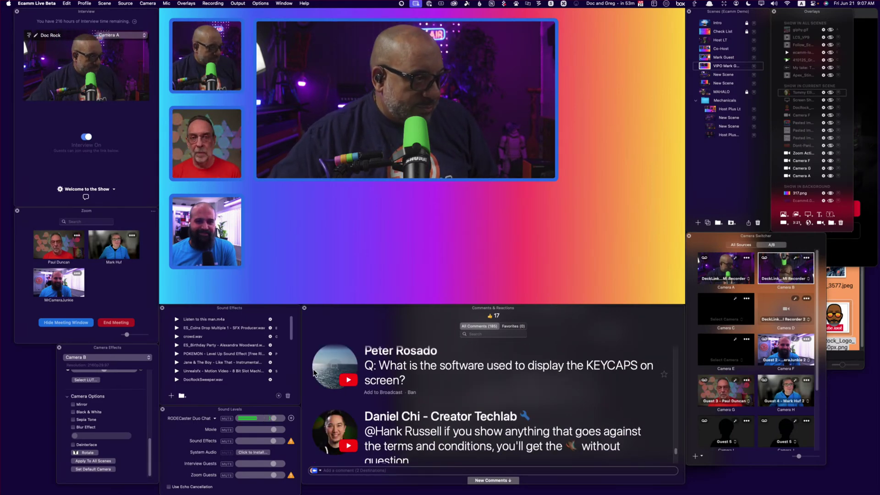
{"action": "left_click", "coordinate": [463, 359]}
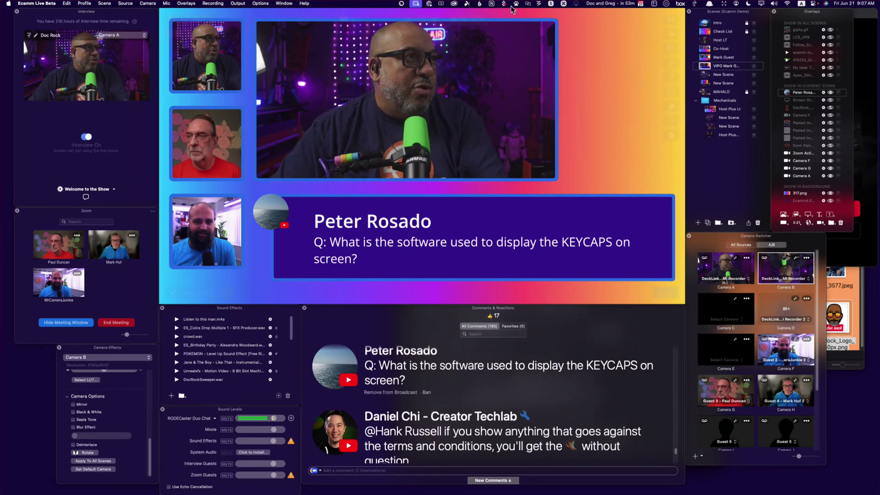
{"action": "left_click", "coordinate": [563, 4]}
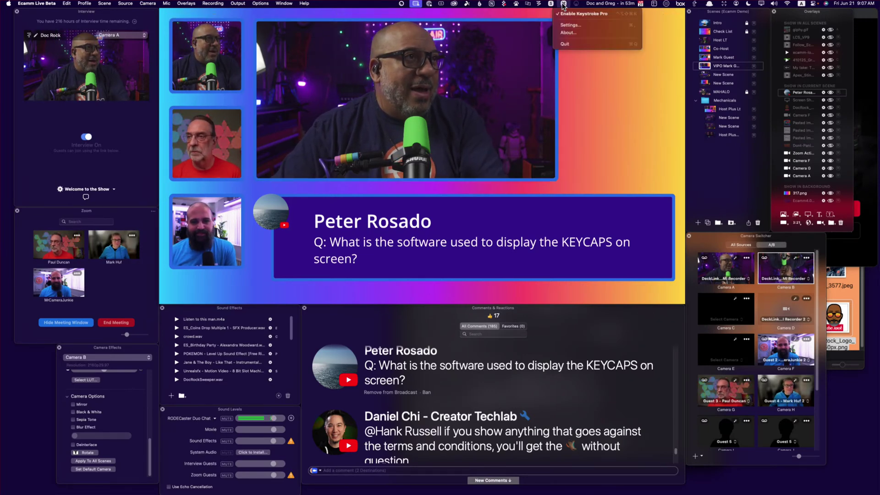
{"action": "left_click", "coordinate": [572, 33]}
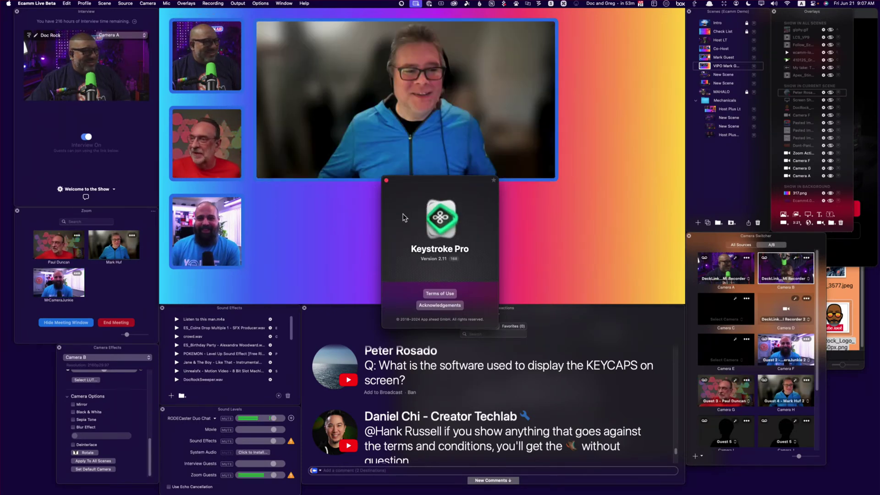
{"action": "left_click", "coordinate": [386, 181]}
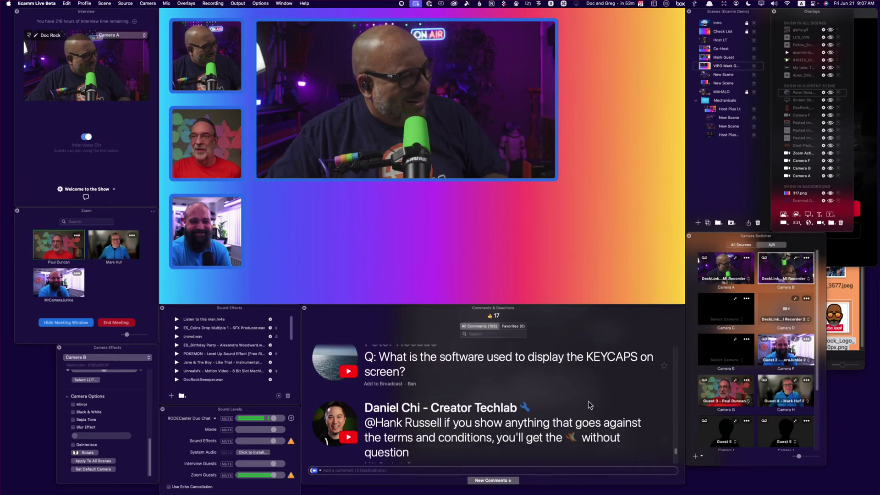
{"action": "scroll", "coordinate": [589, 404], "scroll_direction": "down", "scroll_amount": 2}
{"action": "scroll", "coordinate": [590, 404], "scroll_direction": "down", "scroll_amount": 4}
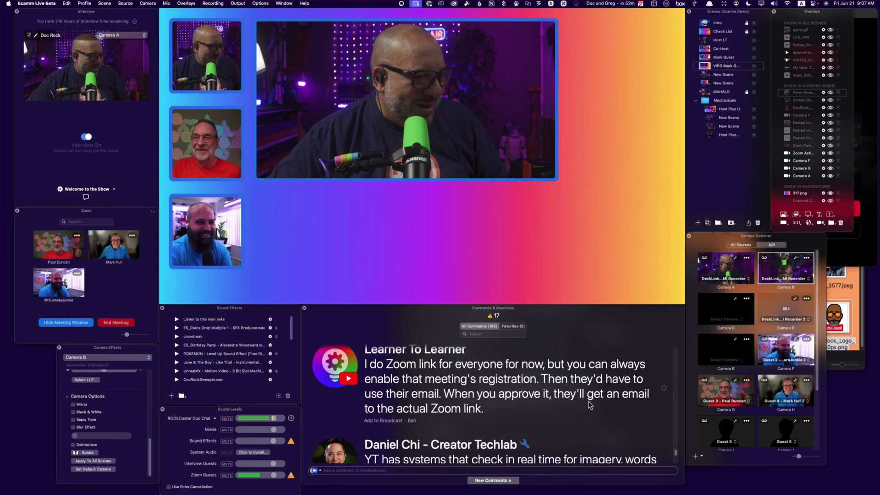
{"action": "scroll", "coordinate": [589, 404], "scroll_direction": "up", "scroll_amount": 2}
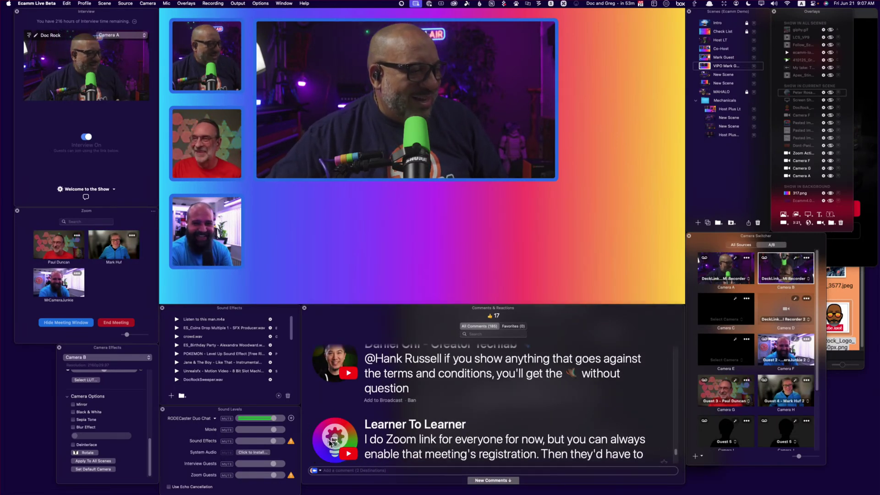
{"action": "left_click", "coordinate": [538, 428]}
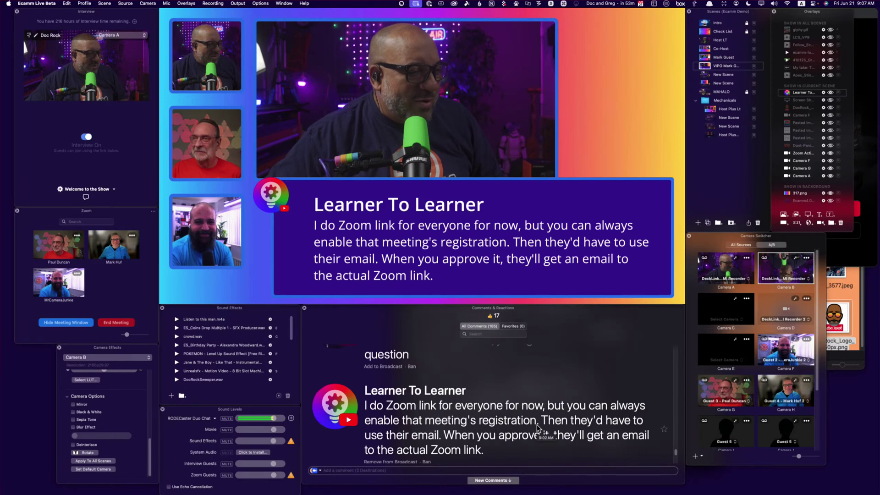
{"action": "scroll", "coordinate": [538, 429], "scroll_direction": "down", "scroll_amount": 1}
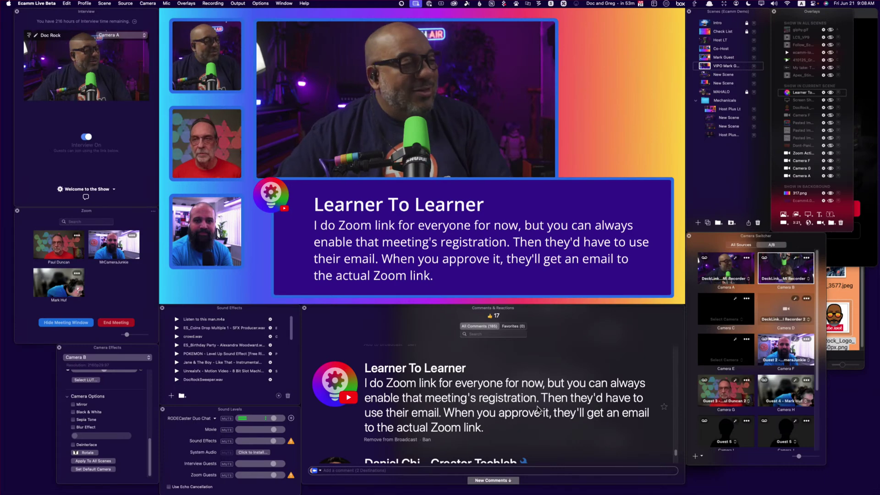
{"action": "left_click", "coordinate": [538, 410]}
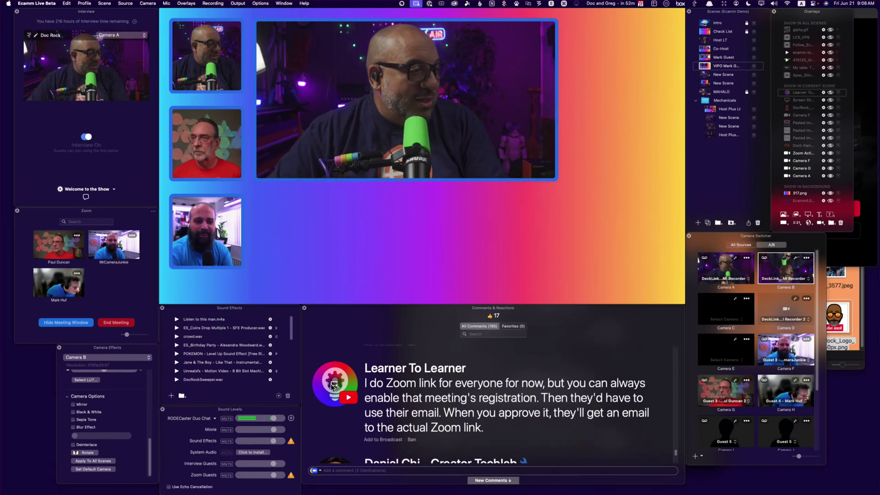
{"action": "left_click", "coordinate": [441, 391]}
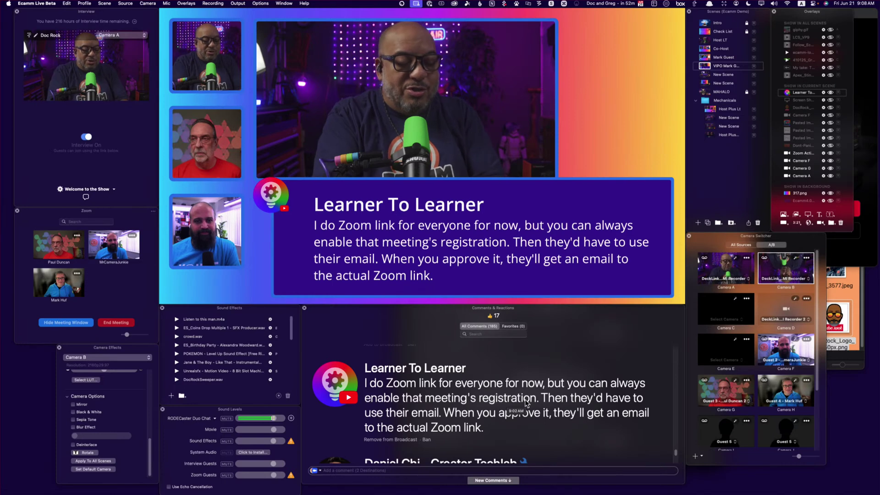
{"action": "left_click", "coordinate": [525, 404]}
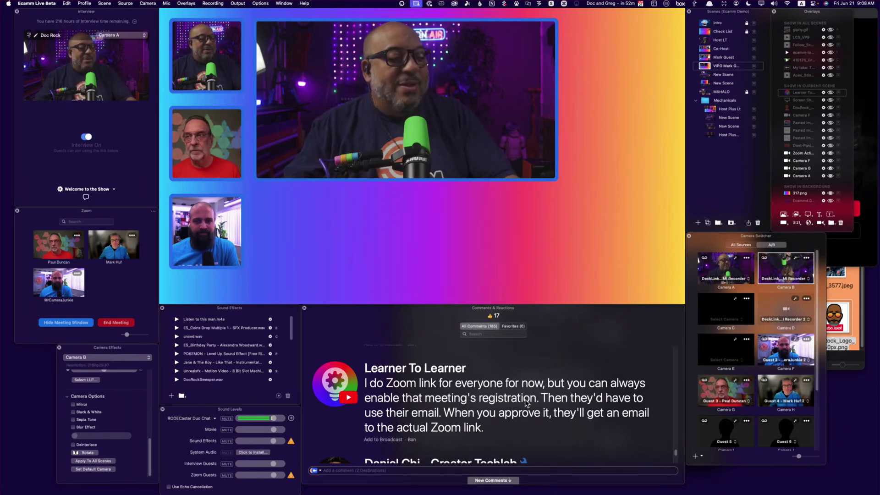
{"action": "scroll", "coordinate": [590, 386], "scroll_direction": "down", "scroll_amount": 5}
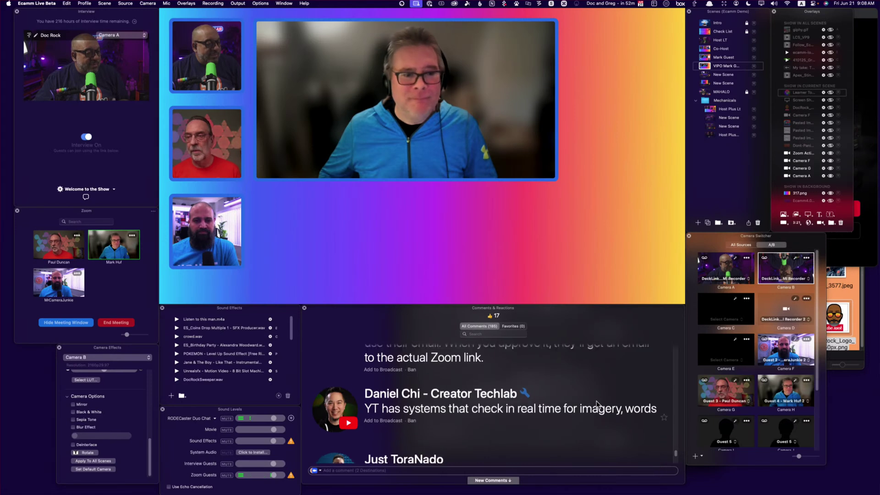
{"action": "scroll", "coordinate": [504, 394], "scroll_direction": "down", "scroll_amount": 2}
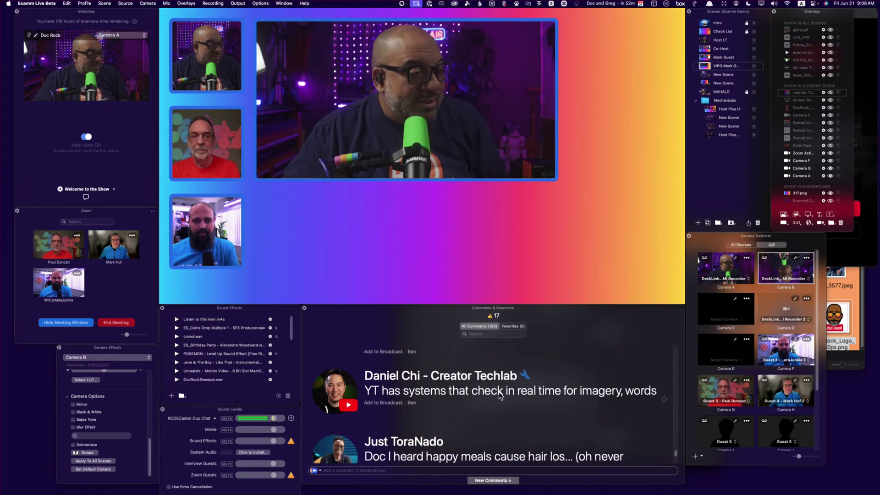
{"action": "scroll", "coordinate": [604, 410], "scroll_direction": "down", "scroll_amount": 2}
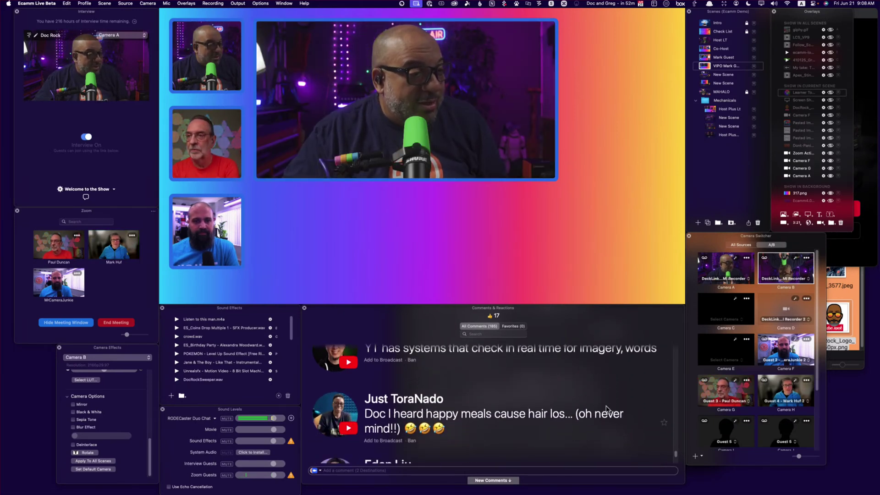
Feature the happy meals joke comment on air, then remove it from the broadcast
{"action": "left_click", "coordinate": [337, 418]}
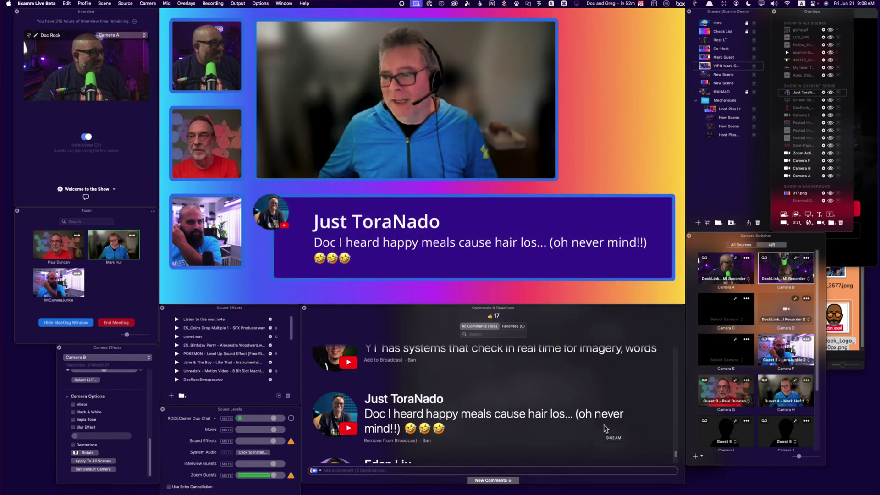
{"action": "mouse_move", "coordinate": [371, 253]}
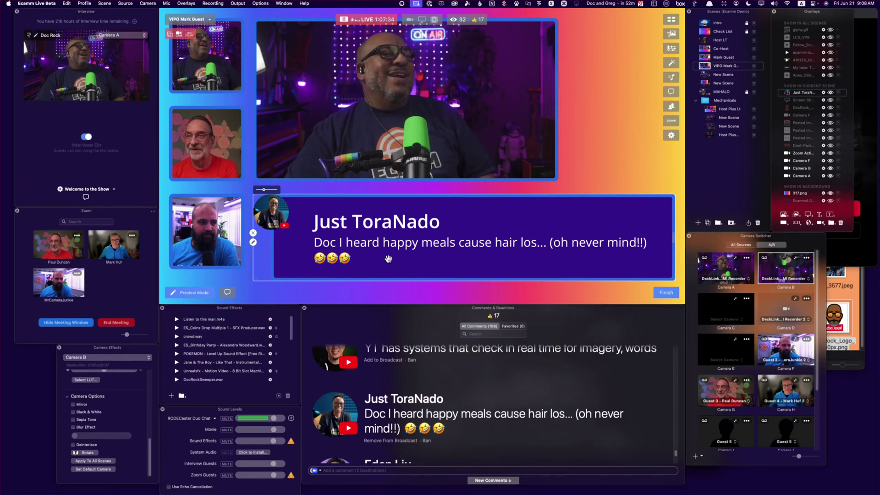
{"action": "left_click", "coordinate": [520, 254]}
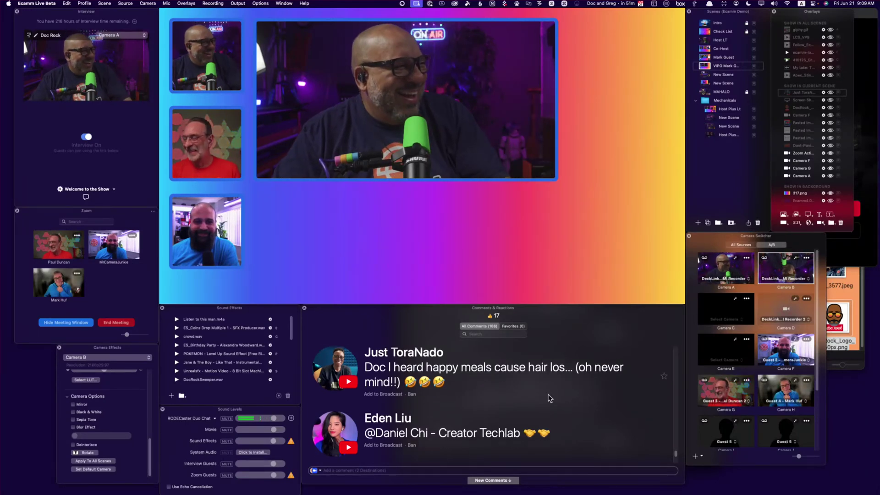
Show the camera effects question, then replace it with the comment about ignoring chat posts
{"action": "scroll", "coordinate": [549, 397], "scroll_direction": "down", "scroll_amount": 5}
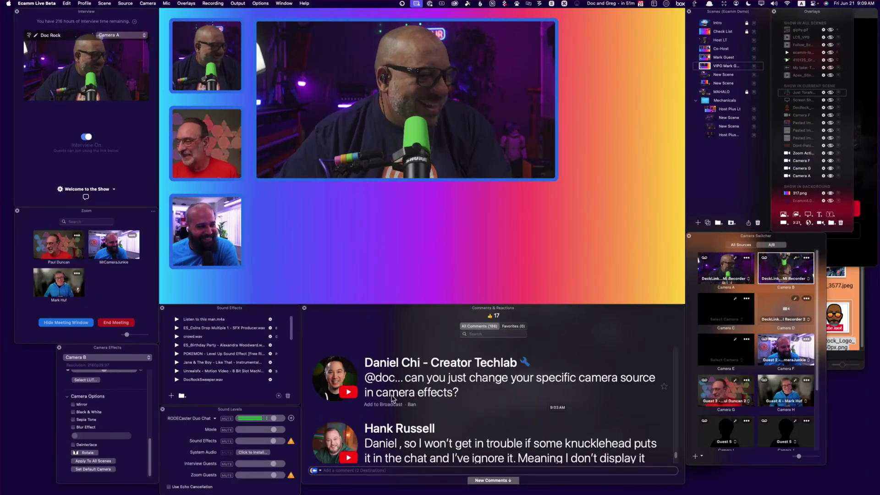
{"action": "left_click", "coordinate": [336, 380]}
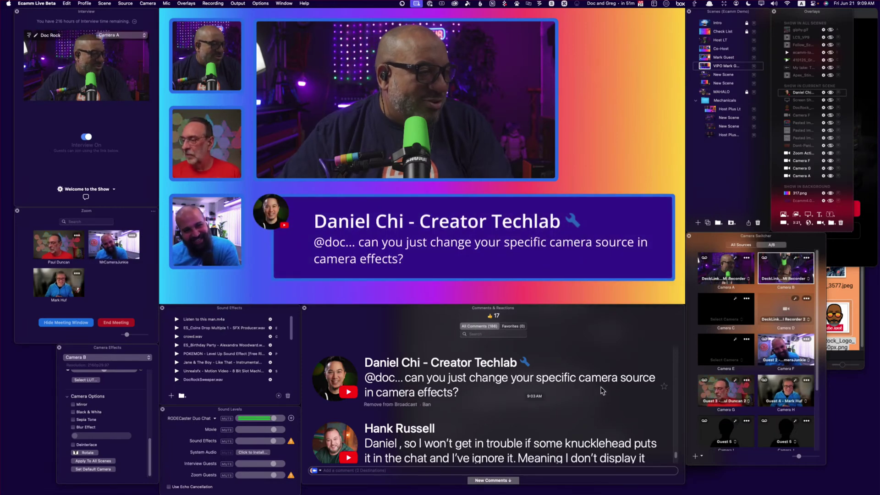
{"action": "scroll", "coordinate": [602, 390], "scroll_direction": "down", "scroll_amount": 2}
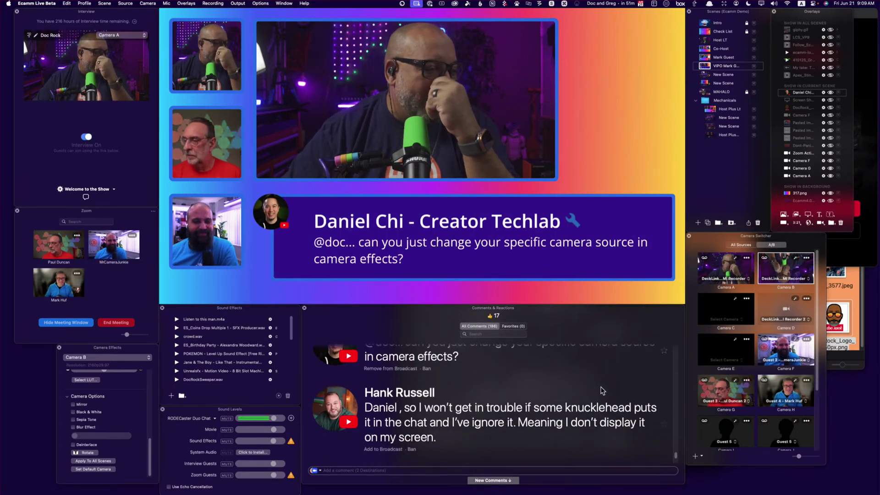
{"action": "left_click", "coordinate": [336, 401]}
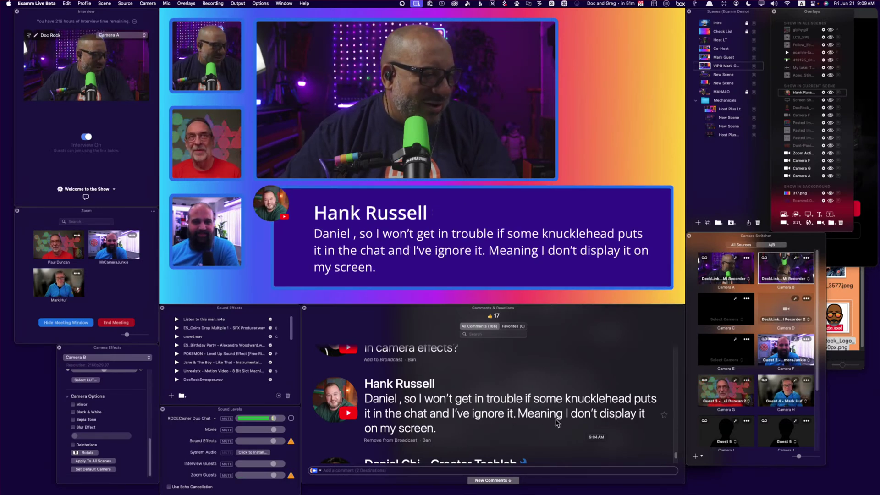
{"action": "scroll", "coordinate": [564, 426], "scroll_direction": "down", "scroll_amount": 2}
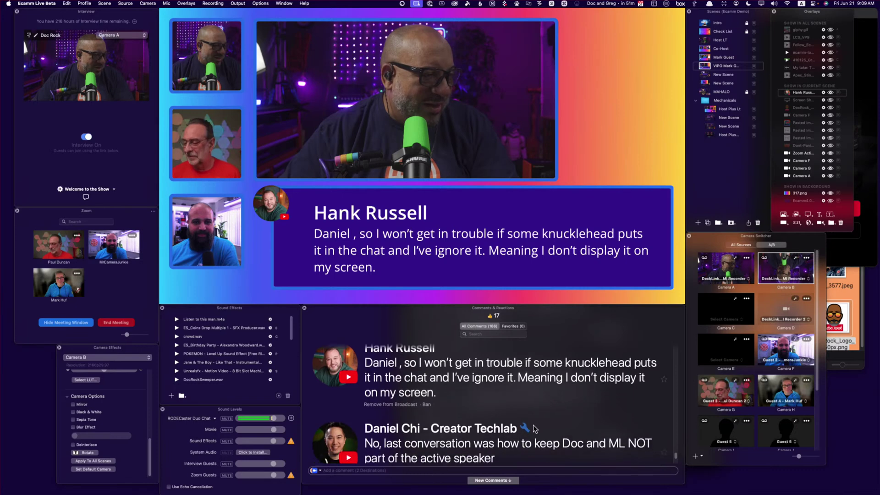
{"action": "scroll", "coordinate": [534, 428], "scroll_direction": "down", "scroll_amount": 2}
{"action": "scroll", "coordinate": [533, 428], "scroll_direction": "down", "scroll_amount": 2}
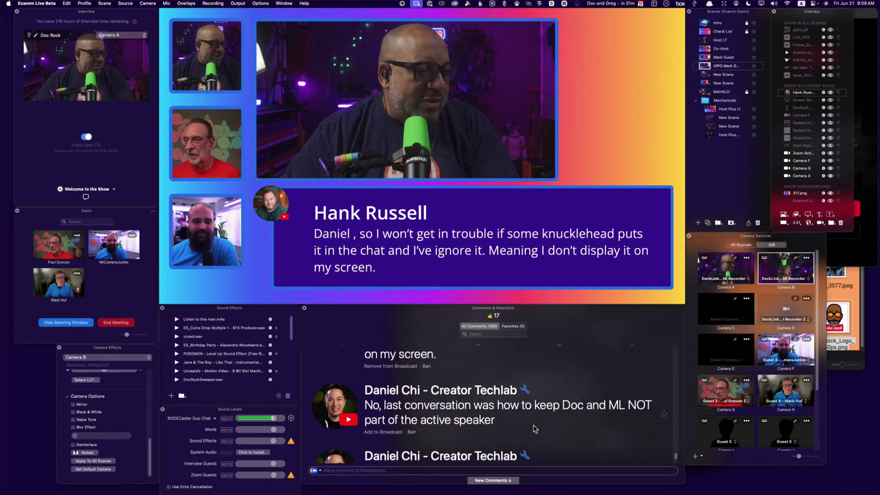
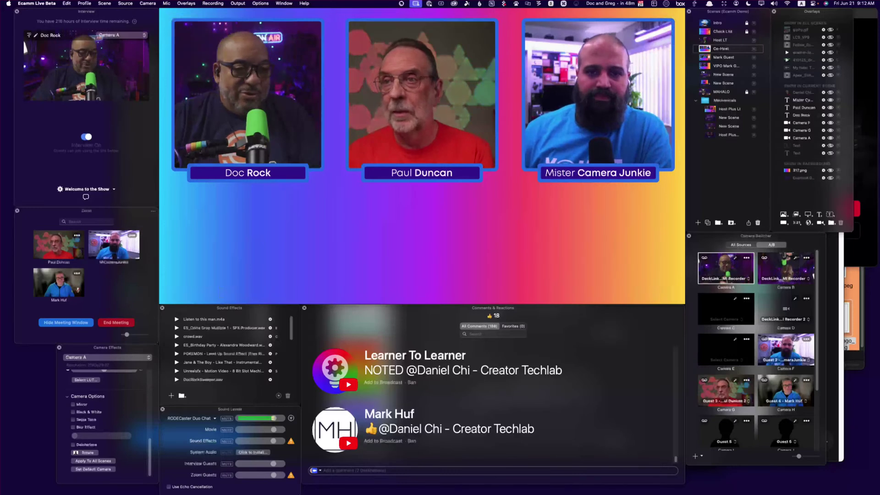
Scroll through the USB-C Simplified Notion page's pin explanations and example scenarios
{"action": "left_click", "coordinate": [832, 320]}
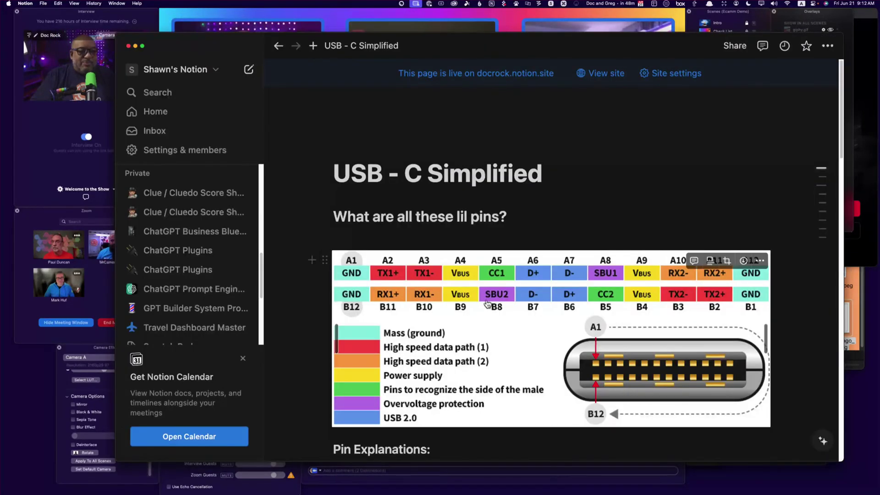
{"action": "scroll", "coordinate": [487, 303], "scroll_direction": "down", "scroll_amount": 5}
{"action": "scroll", "coordinate": [487, 304], "scroll_direction": "down", "scroll_amount": 3}
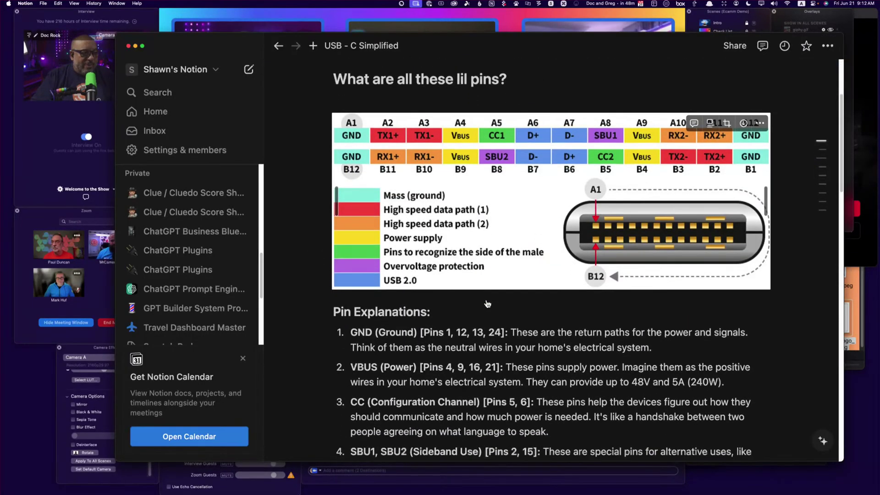
{"action": "scroll", "coordinate": [443, 361], "scroll_direction": "down", "scroll_amount": 14}
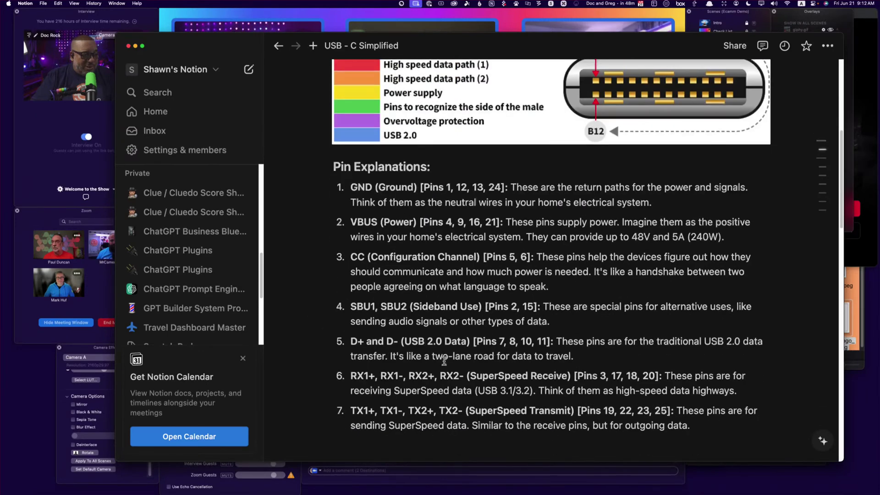
{"action": "scroll", "coordinate": [430, 356], "scroll_direction": "down", "scroll_amount": 4}
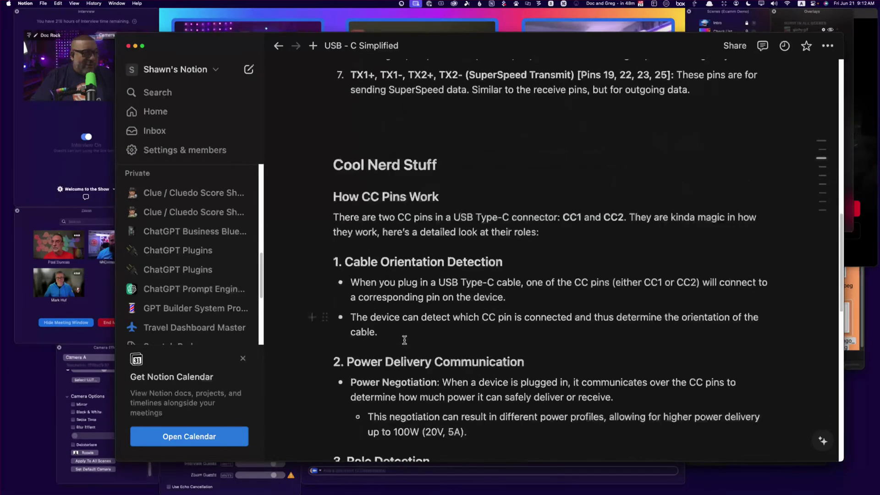
{"action": "scroll", "coordinate": [617, 290], "scroll_direction": "down", "scroll_amount": 2}
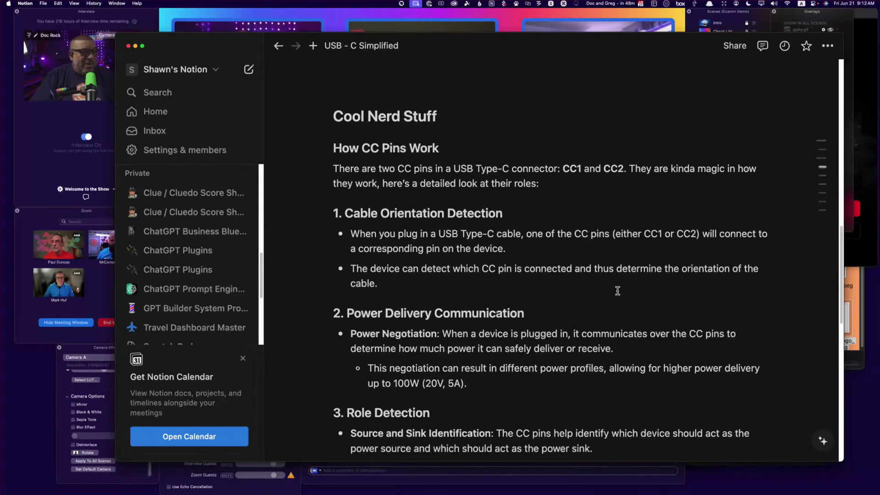
{"action": "scroll", "coordinate": [617, 291], "scroll_direction": "down", "scroll_amount": 2}
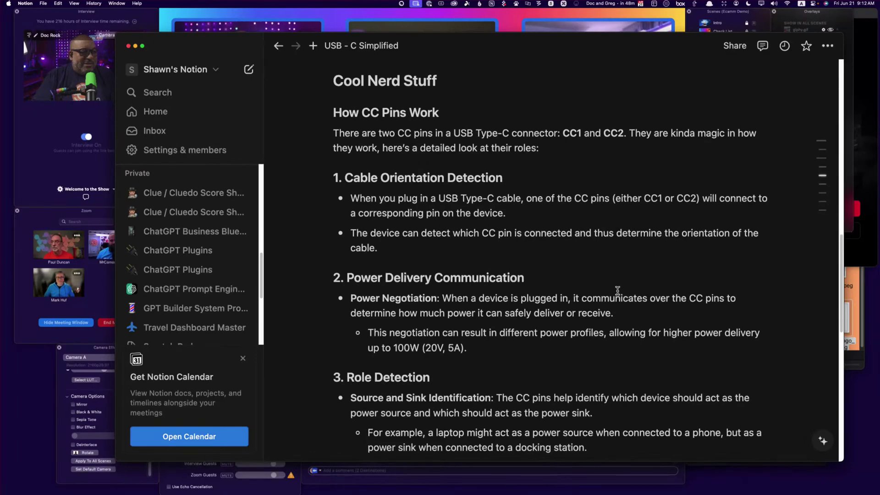
{"action": "scroll", "coordinate": [617, 290], "scroll_direction": "down", "scroll_amount": 8}
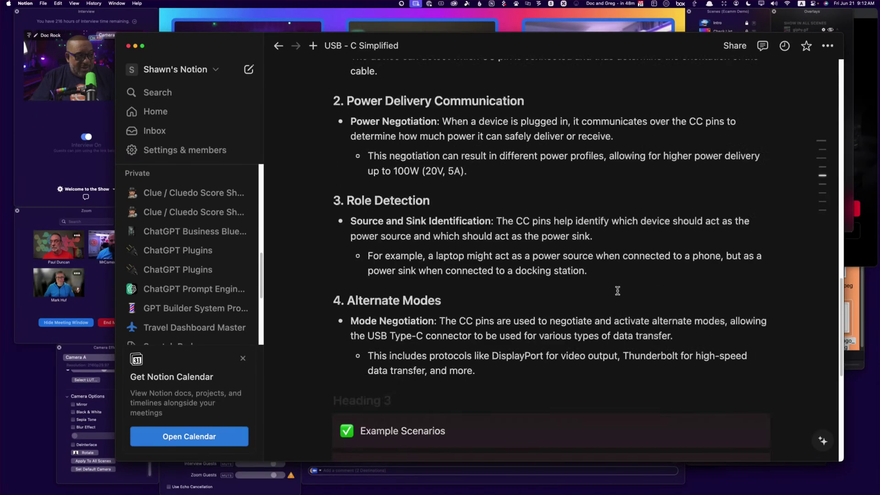
{"action": "scroll", "coordinate": [617, 290], "scroll_direction": "down", "scroll_amount": 10}
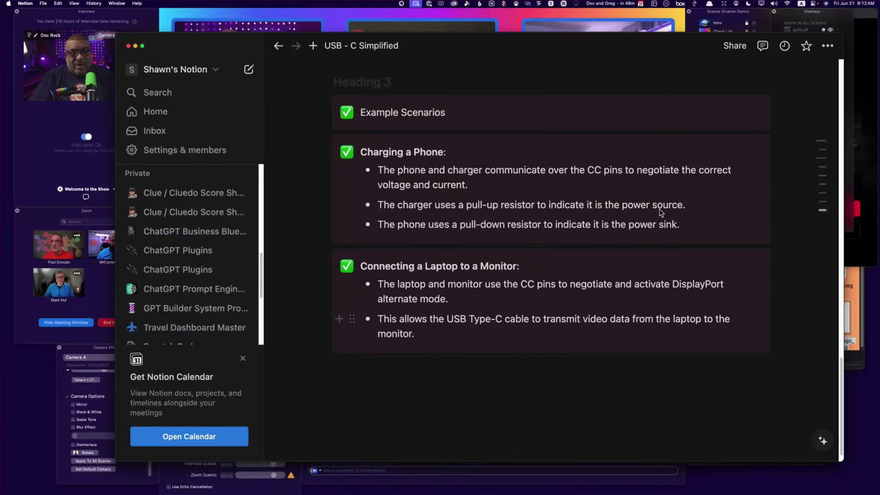
Scroll back up the Notion page and return to the Ecamm Live show window
{"action": "mouse_move", "coordinate": [662, 13]}
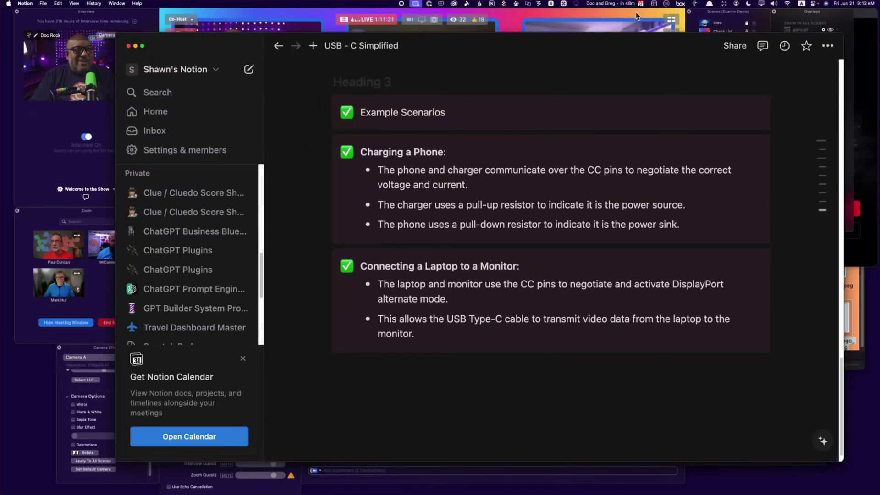
{"action": "scroll", "coordinate": [648, 184], "scroll_direction": "up", "scroll_amount": 15}
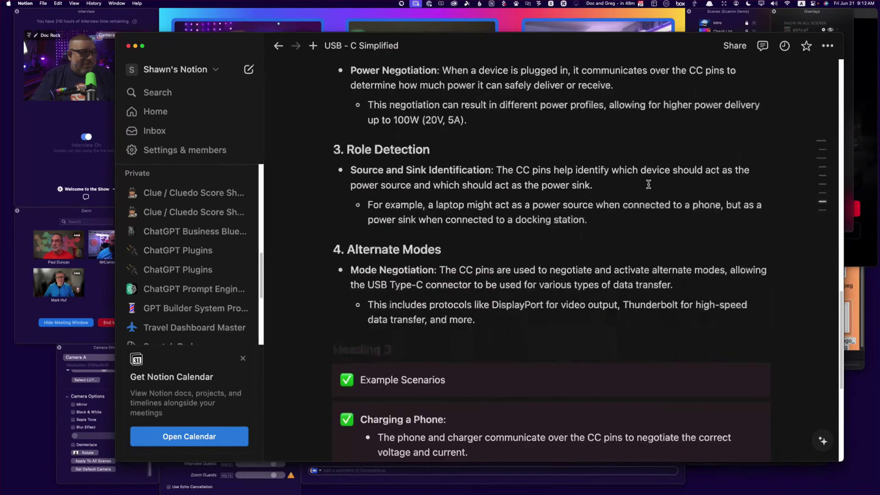
{"action": "scroll", "coordinate": [649, 184], "scroll_direction": "up", "scroll_amount": 5}
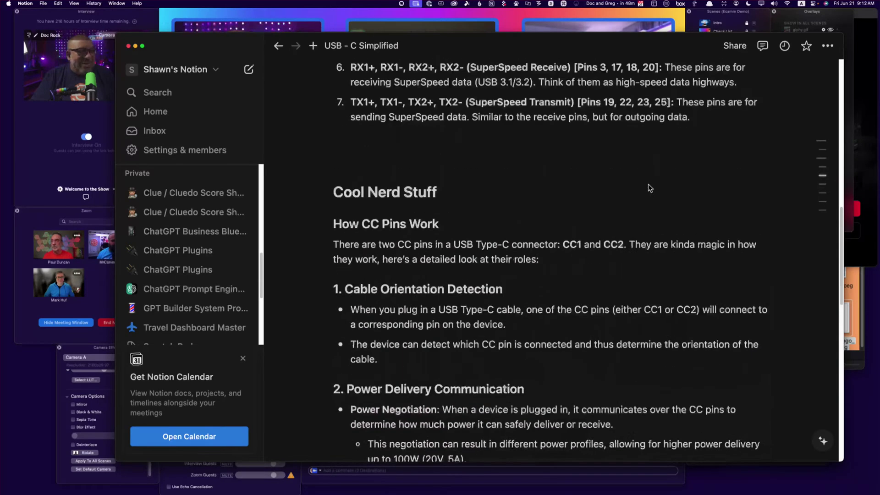
{"action": "left_click", "coordinate": [603, 13]}
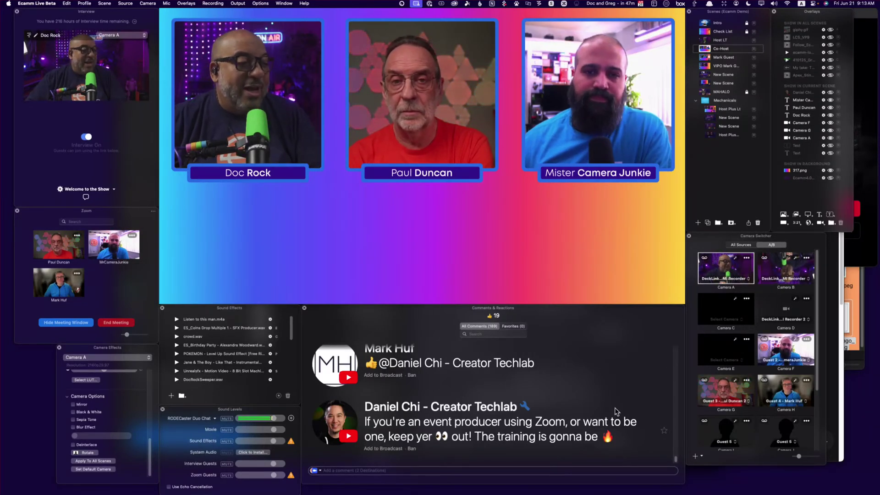
Scroll up the Comments panel and accept OBSBOT's prompt to switch the computer's Wi-Fi
{"action": "scroll", "coordinate": [614, 408], "scroll_direction": "up", "scroll_amount": 1}
{"action": "scroll", "coordinate": [618, 407], "scroll_direction": "up", "scroll_amount": 1}
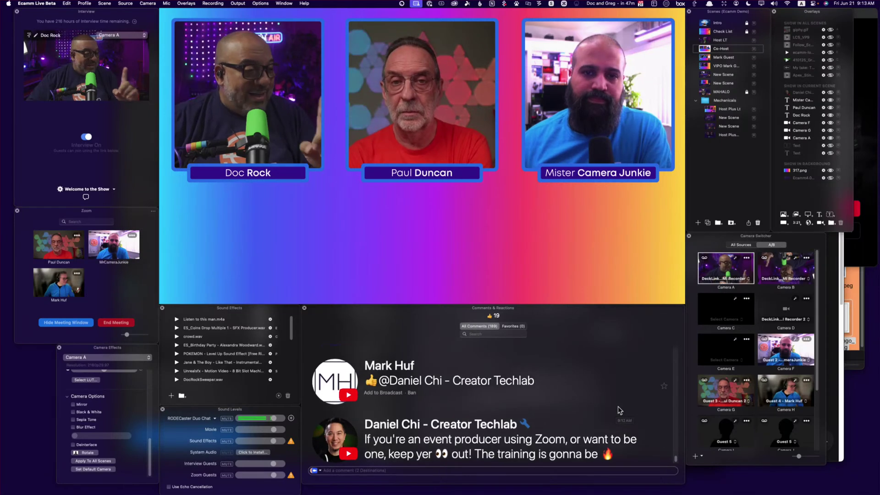
{"action": "scroll", "coordinate": [618, 409], "scroll_direction": "up", "scroll_amount": 3}
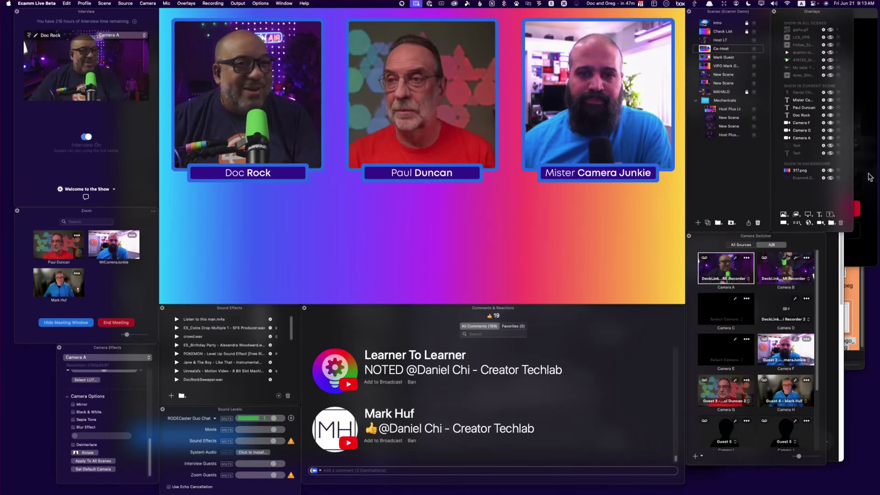
{"action": "left_click", "coordinate": [460, 261]}
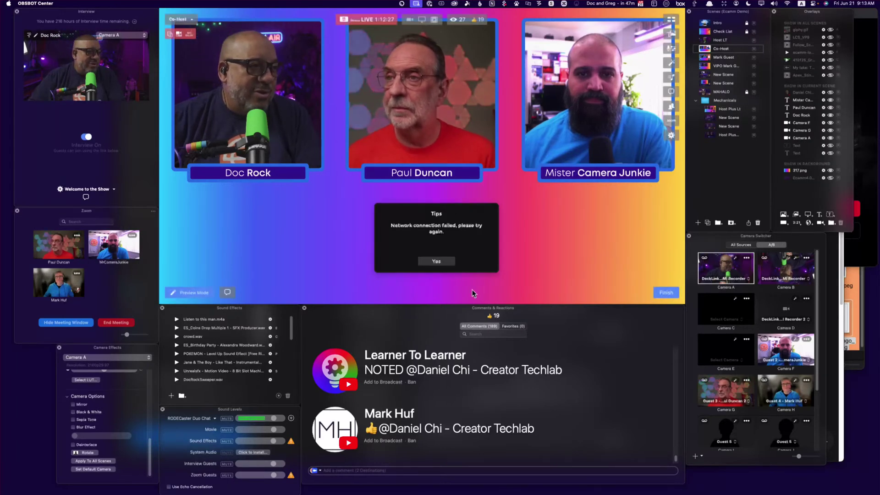
{"action": "left_click", "coordinate": [436, 260]}
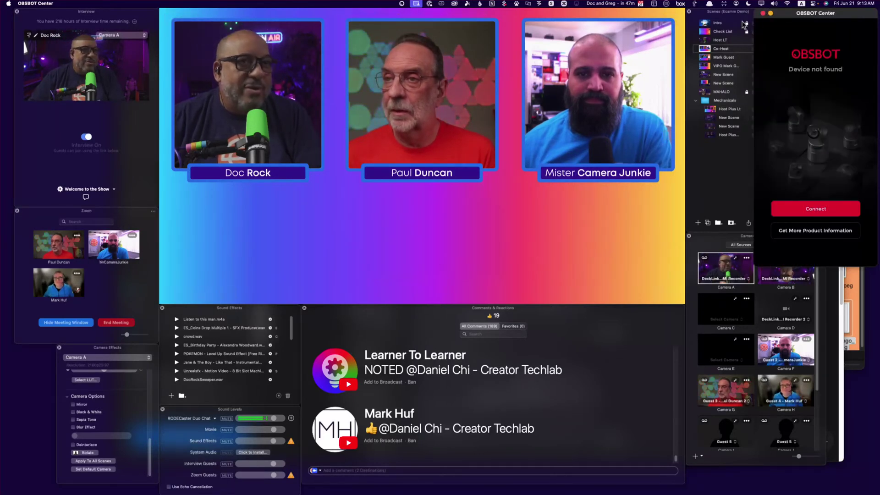
{"action": "left_click", "coordinate": [762, 13]}
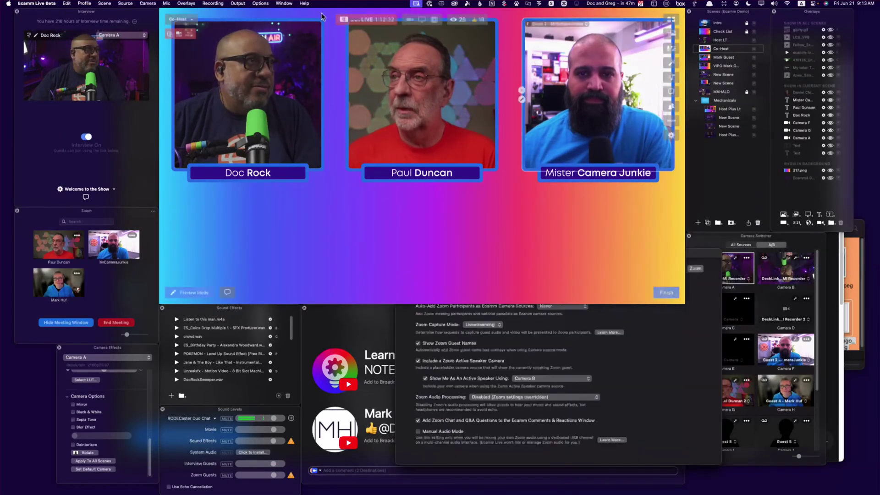
{"action": "left_click", "coordinate": [639, 372]}
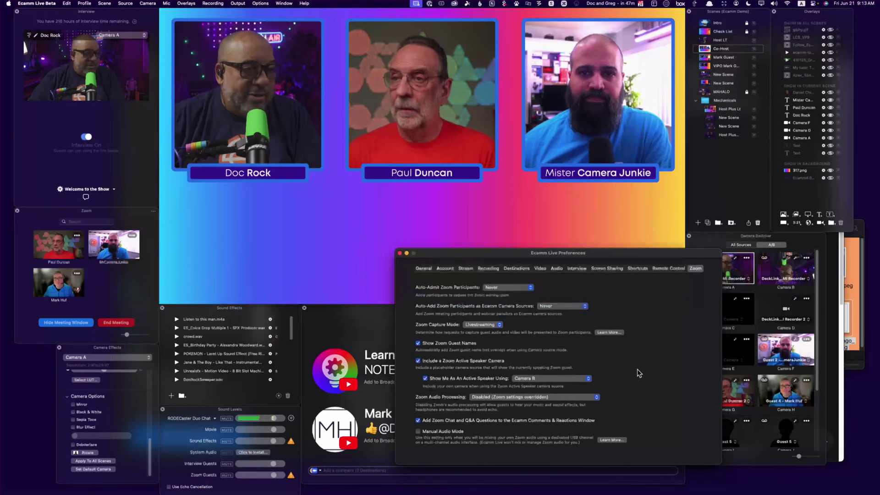
{"action": "left_click", "coordinate": [399, 252]}
{"action": "scroll", "coordinate": [550, 426], "scroll_direction": "down", "scroll_amount": 3}
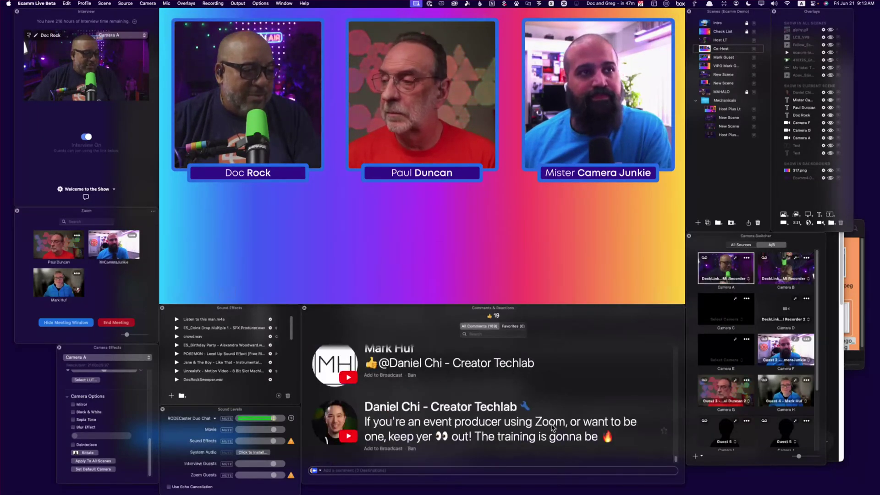
Briefly air the Zoom-training comment, then add Camera H centred below the three guests
{"action": "left_click", "coordinate": [382, 448]}
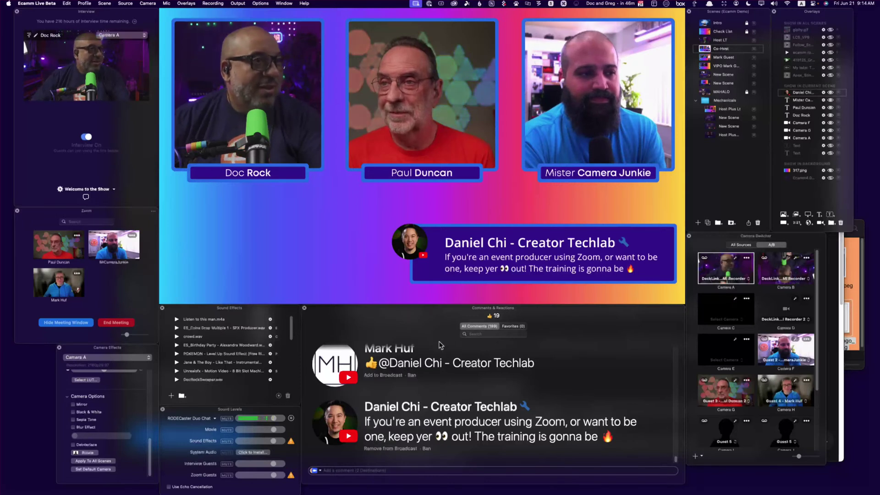
{"action": "left_click", "coordinate": [626, 416]}
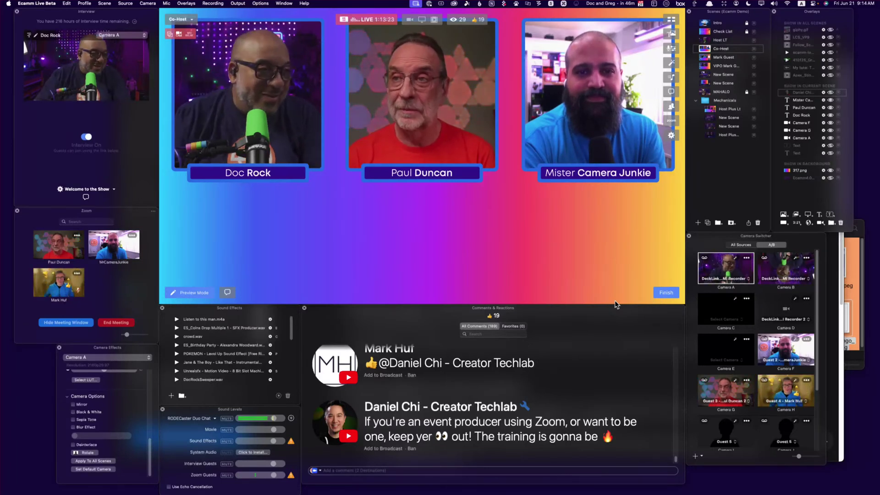
{"action": "left_click_drag", "start_coordinate": [798, 415], "coordinate": [424, 251]}
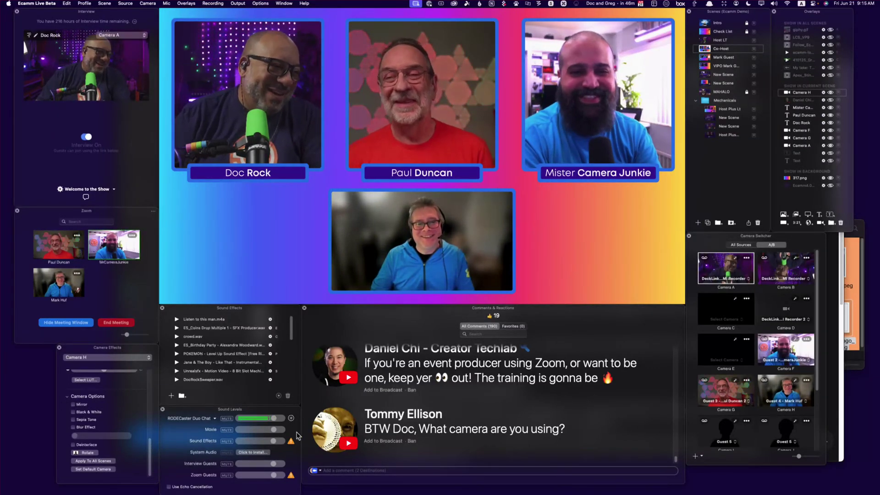
{"action": "left_click", "coordinate": [337, 430]}
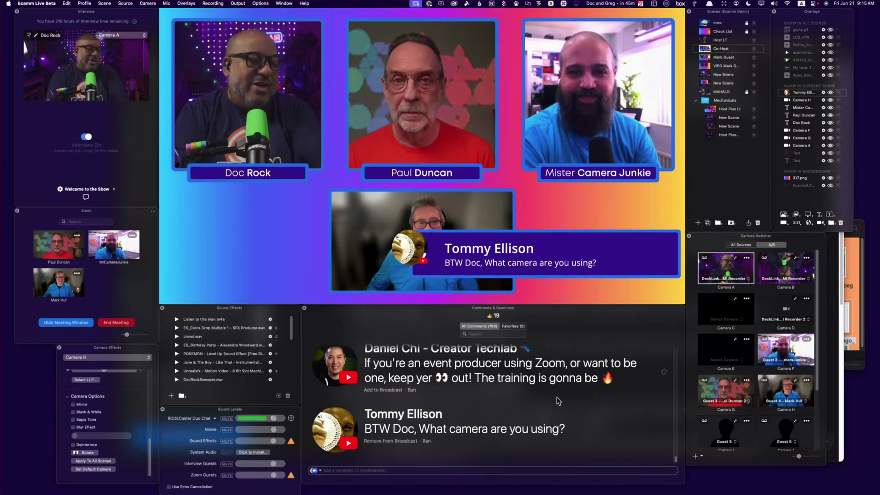
{"action": "mouse_move", "coordinate": [393, 251]}
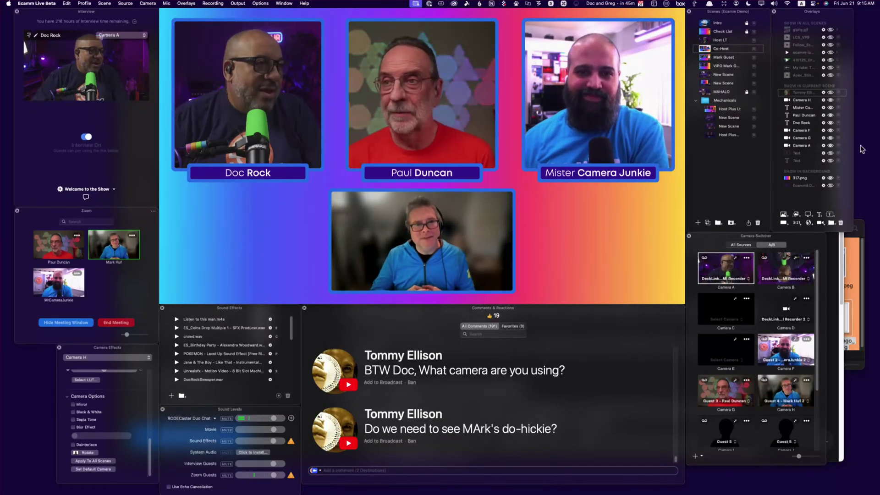
Duplicate the third guest's name label and replace its text with the fourth guest's name
{"action": "mouse_move", "coordinate": [616, 179]}
{"action": "left_click_drag", "start_coordinate": [616, 179], "coordinate": [264, 255]}
{"action": "double_click", "coordinate": [267, 253]}
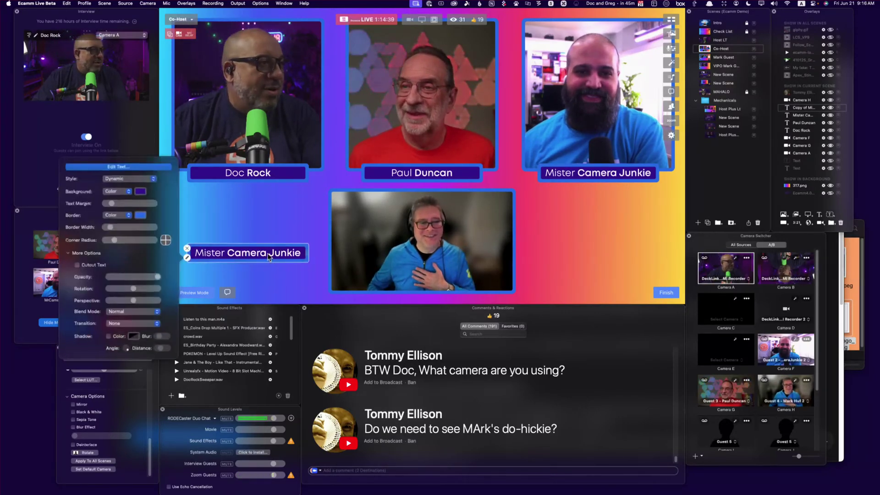
{"action": "left_click", "coordinate": [118, 168]}
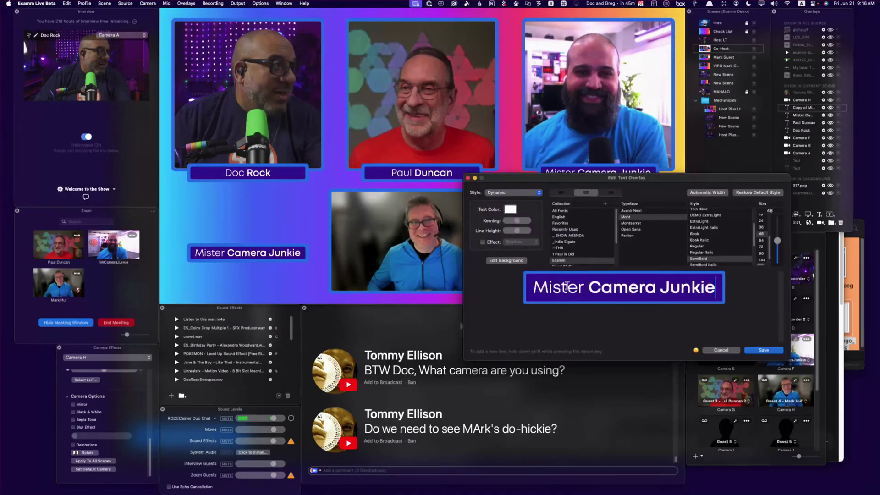
{"action": "triple_click", "coordinate": [639, 288]}
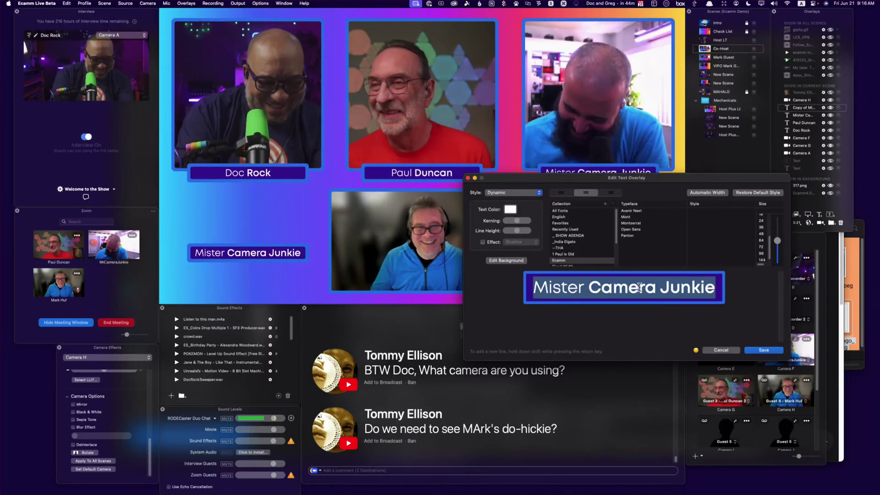
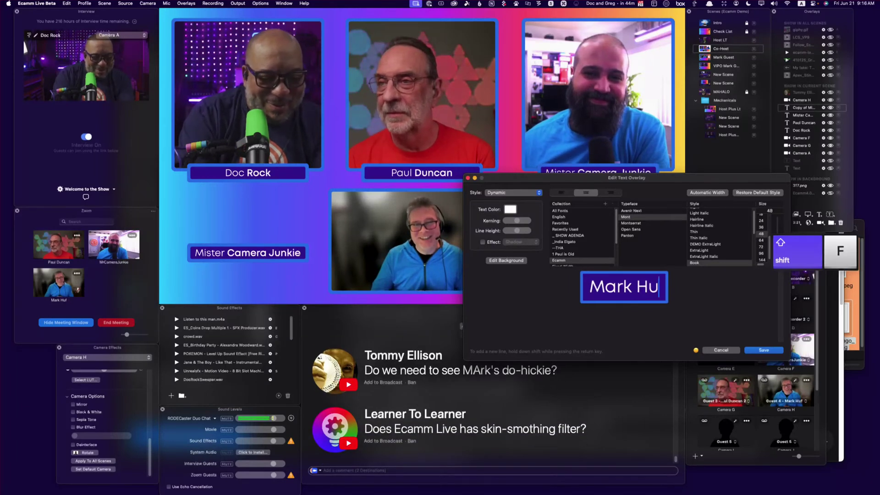
Give the surname a SemiBold weight and save the edited label
{"action": "double_click", "coordinate": [646, 288]}
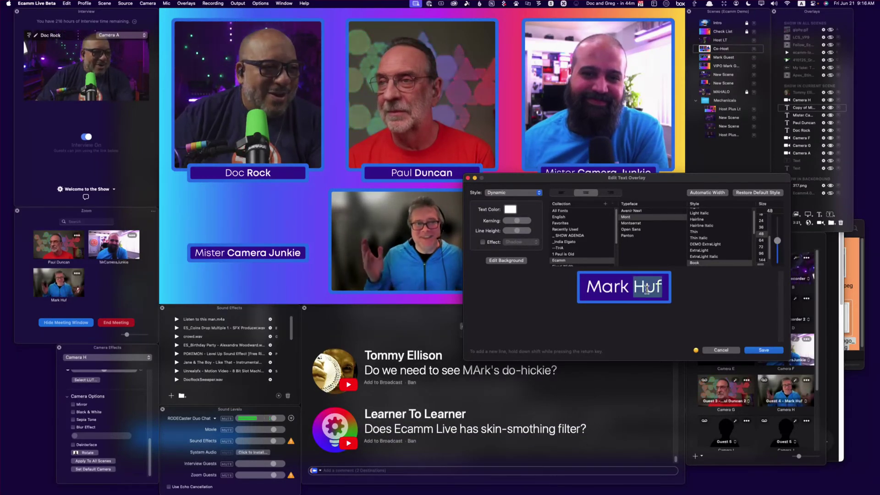
{"action": "scroll", "coordinate": [711, 263], "scroll_direction": "down", "scroll_amount": 2}
{"action": "scroll", "coordinate": [710, 263], "scroll_direction": "down", "scroll_amount": 2}
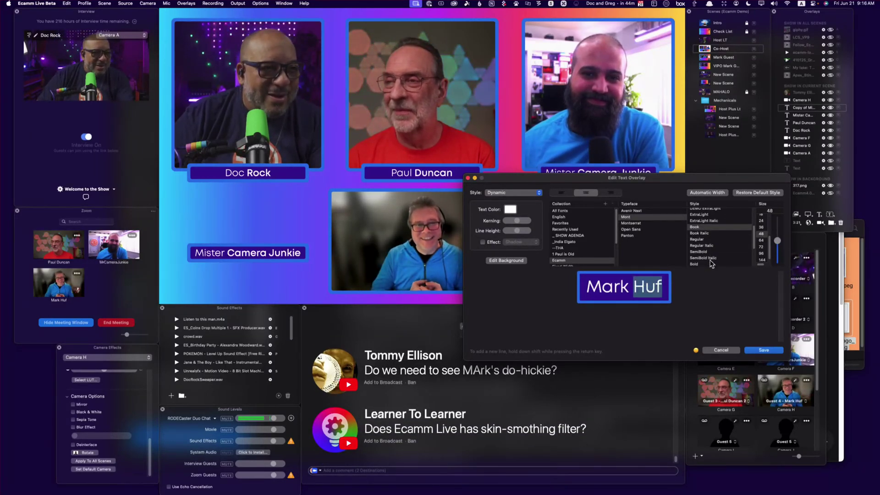
{"action": "left_click", "coordinate": [698, 263]}
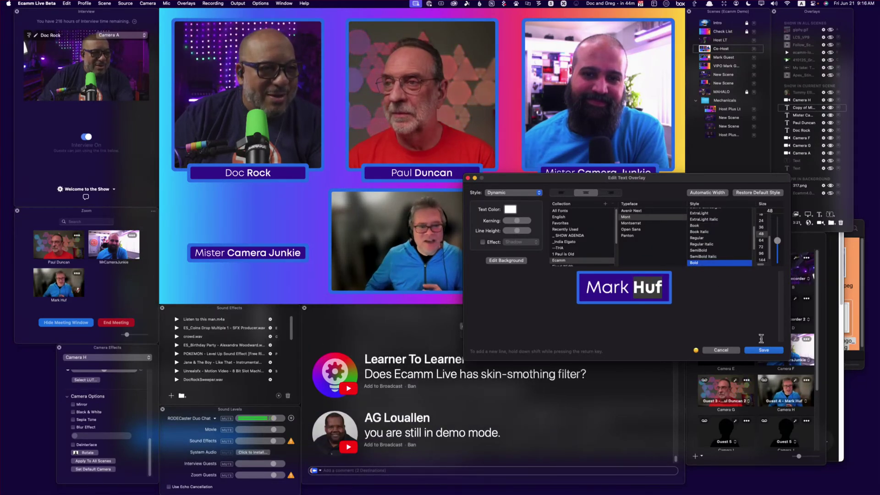
{"action": "left_click", "coordinate": [704, 251]}
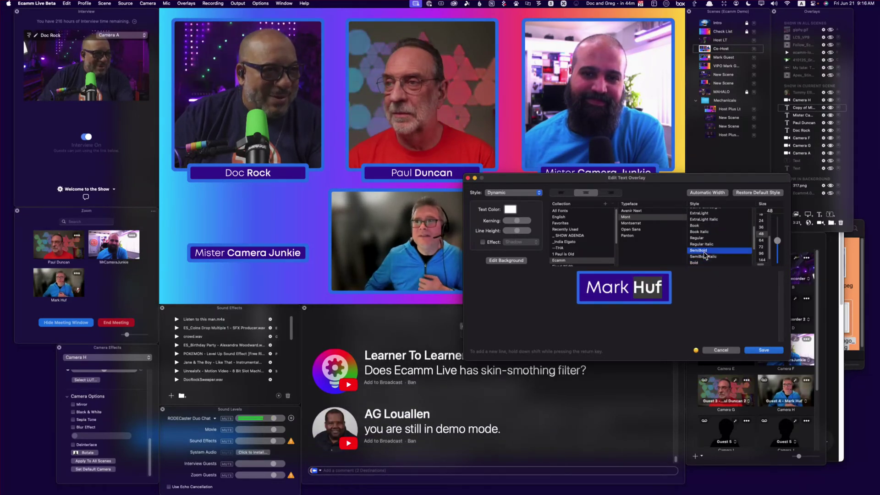
{"action": "left_click", "coordinate": [763, 350]}
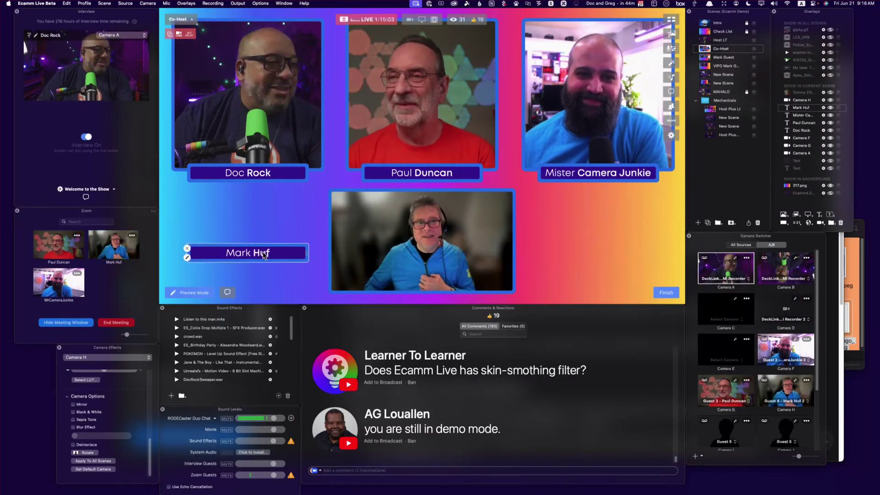
Layer the new name label above Camera H and nudge it just beneath the fourth guest's box
{"action": "right_click", "coordinate": [264, 255]}
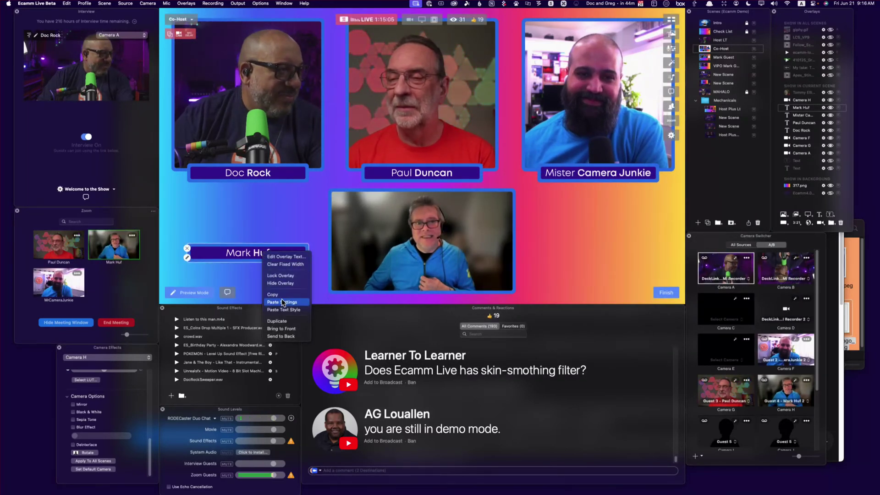
{"action": "left_click", "coordinate": [801, 110]}
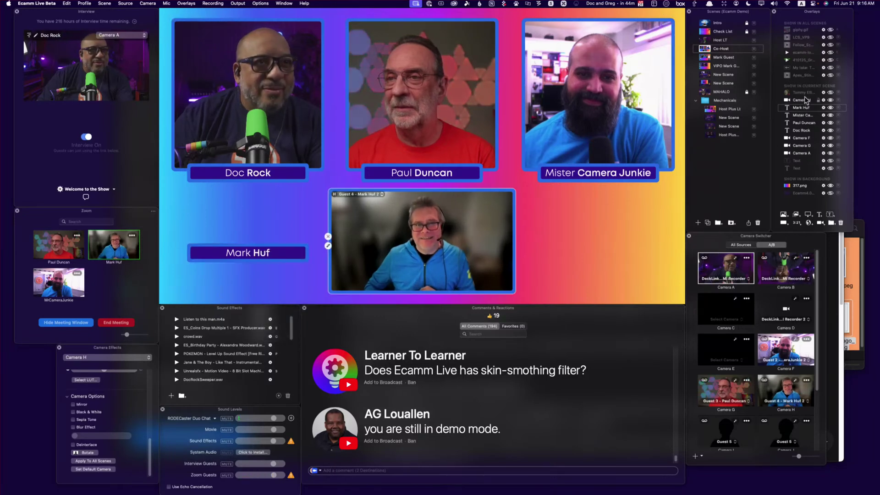
{"action": "left_click_drag", "start_coordinate": [798, 103], "coordinate": [799, 98]}
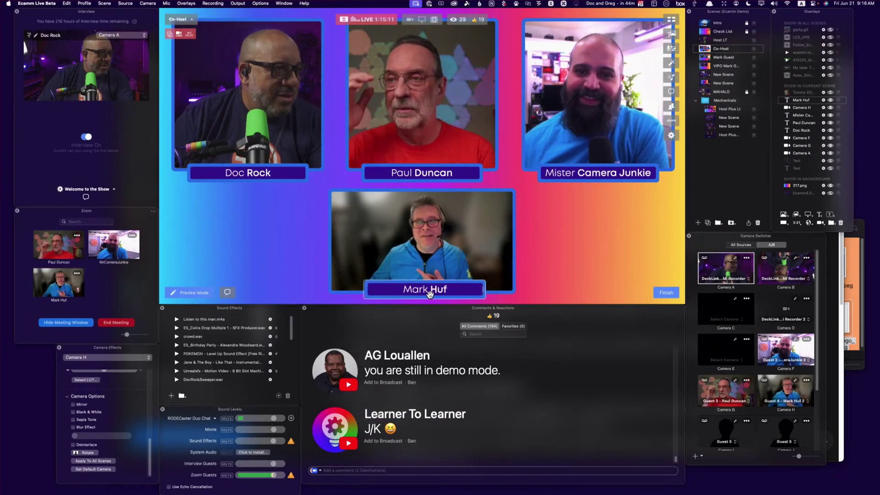
{"action": "left_click", "coordinate": [425, 295]}
{"action": "left_click_drag", "start_coordinate": [425, 294], "coordinate": [428, 296]}
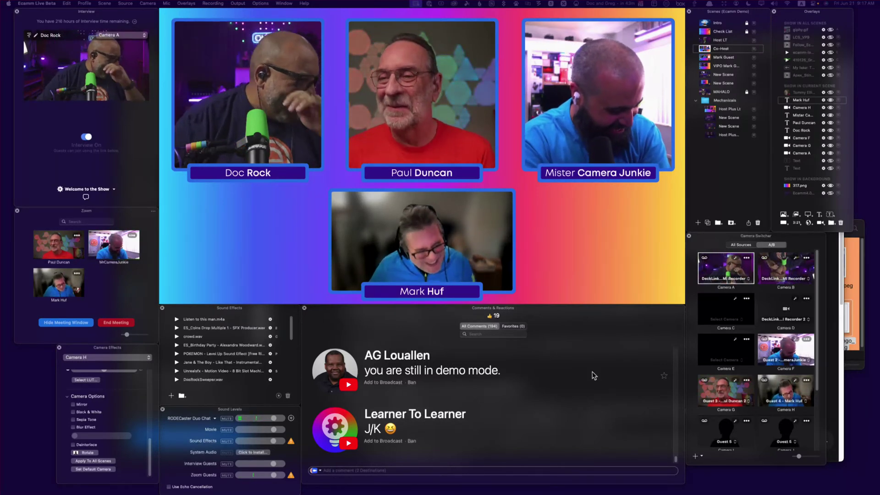
{"action": "mouse_move", "coordinate": [334, 352]}
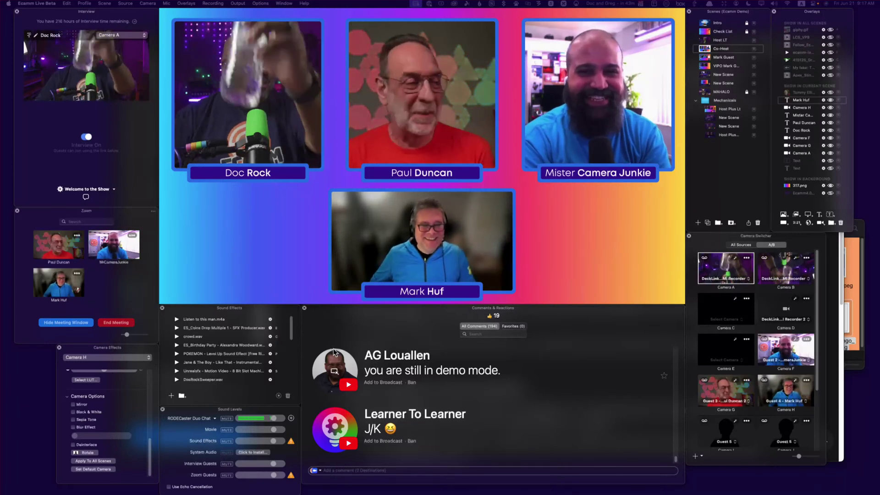
{"action": "mouse_move", "coordinate": [322, 301]}
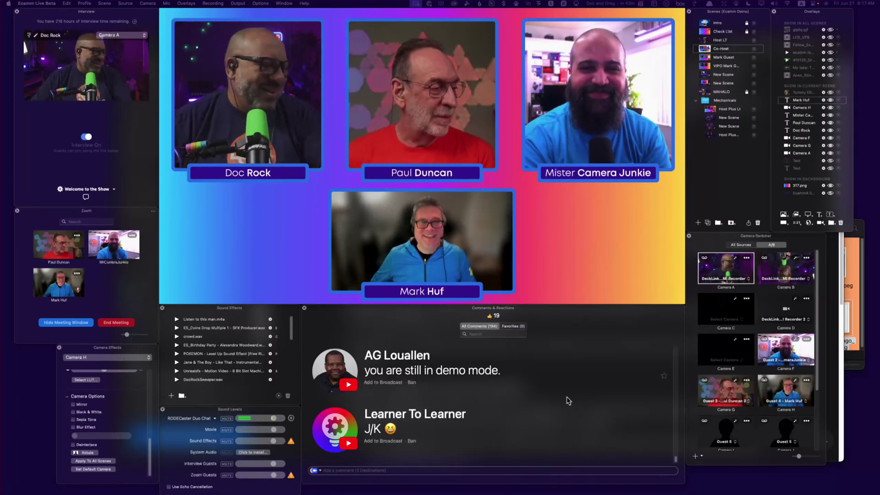
Air two viewer comments in turn, finishing with 'What did I break this time?' as the lower third
{"action": "left_click", "coordinate": [353, 385]}
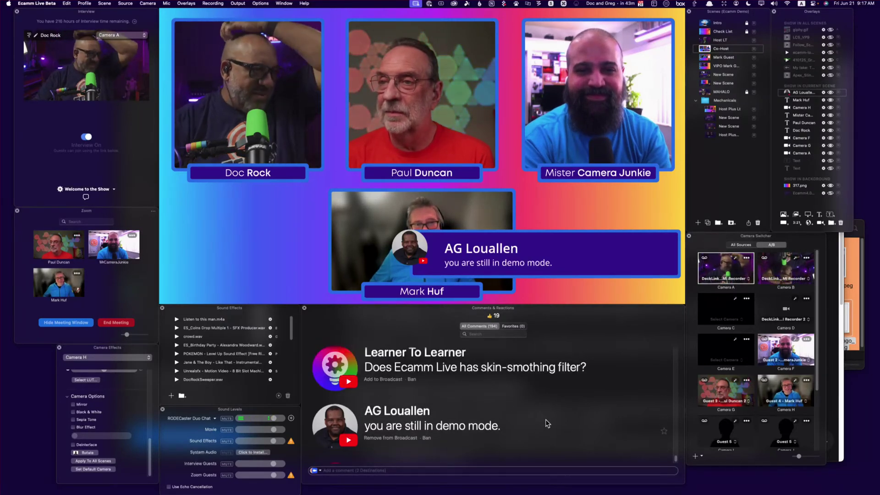
{"action": "left_click", "coordinate": [333, 375]}
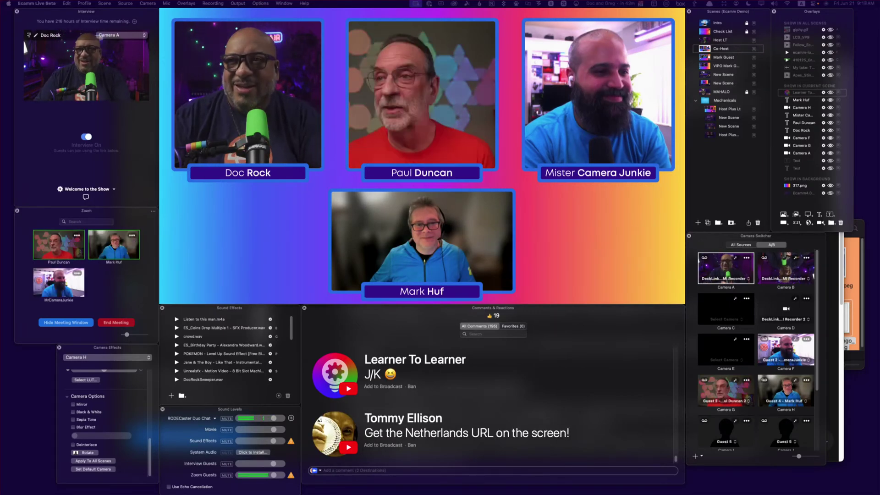
{"action": "mouse_move", "coordinate": [581, 265]}
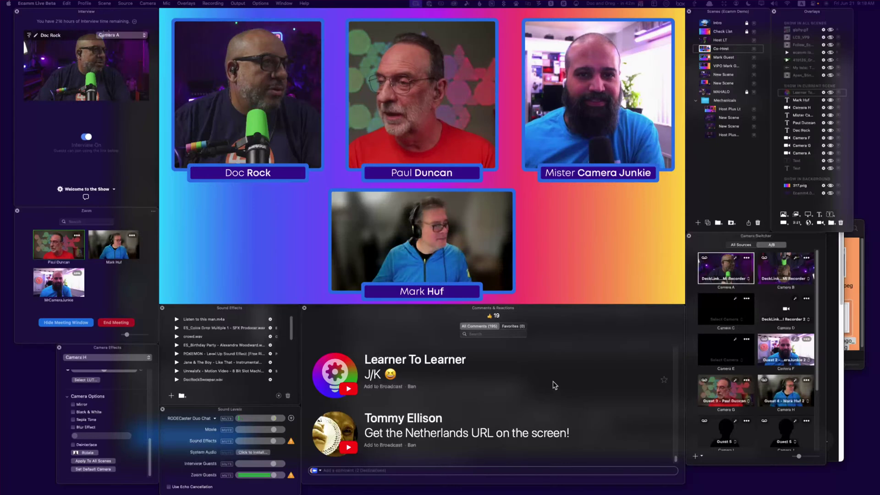
{"action": "mouse_move", "coordinate": [582, 281]}
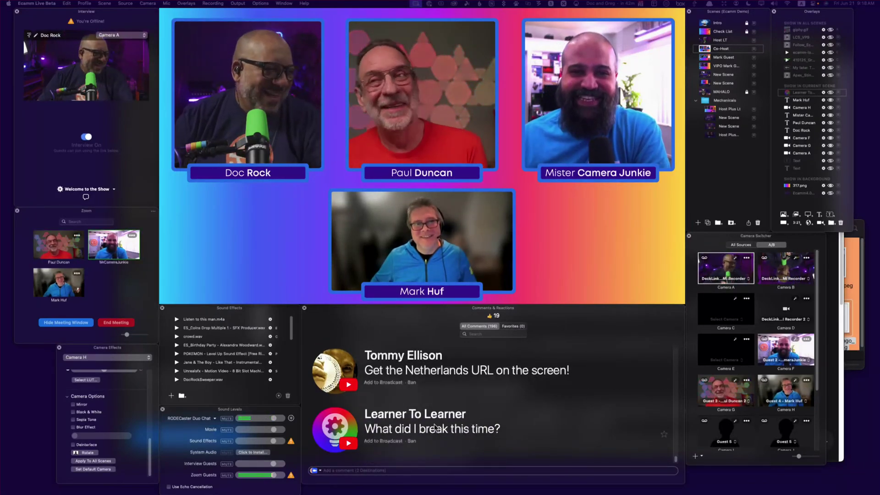
{"action": "left_click", "coordinate": [398, 425]}
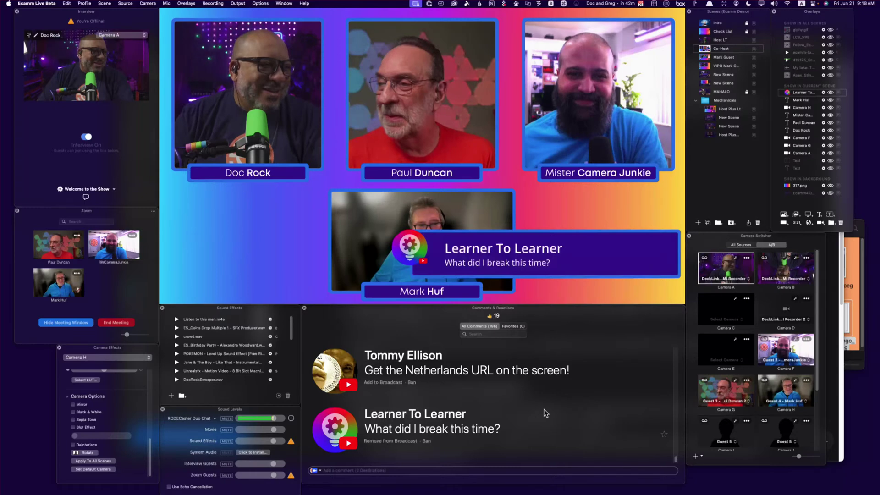
{"action": "scroll", "coordinate": [545, 413], "scroll_direction": "up", "scroll_amount": 5}
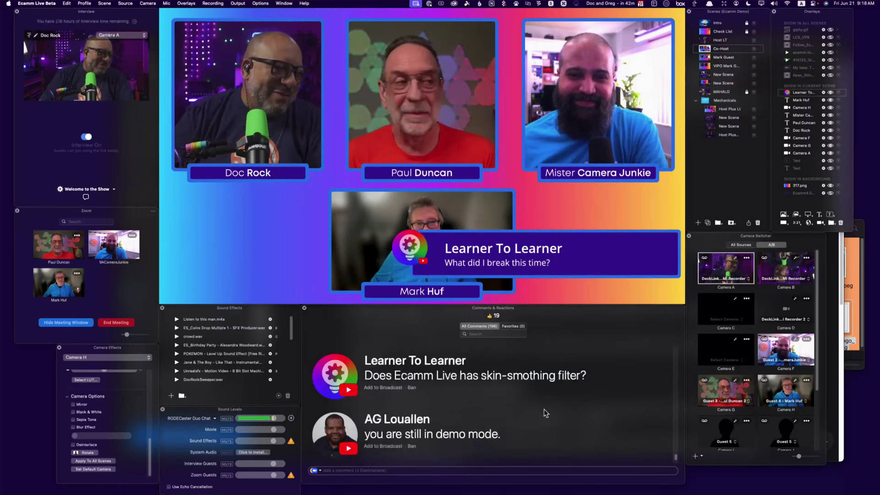
{"action": "scroll", "coordinate": [545, 413], "scroll_direction": "up", "scroll_amount": 2}
{"action": "scroll", "coordinate": [551, 421], "scroll_direction": "down", "scroll_amount": 8}
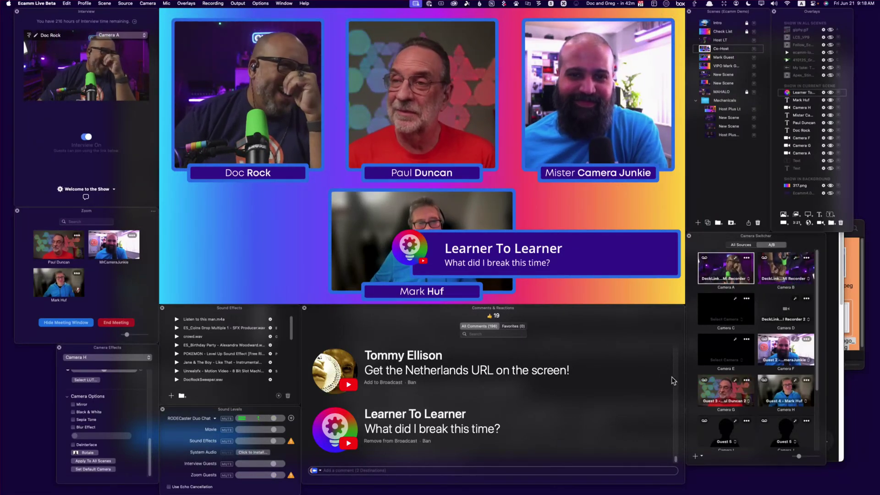
Move Camera H to the lower left of the preview and place its name label beneath it
{"action": "mouse_move", "coordinate": [394, 251]}
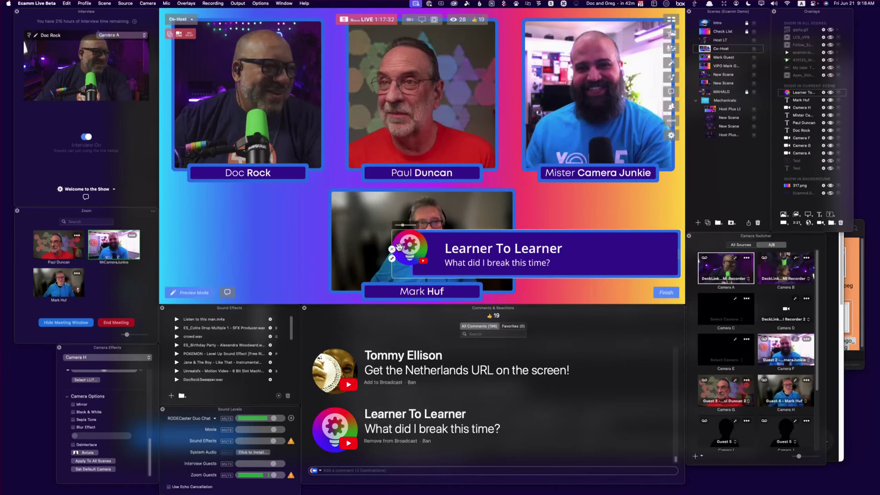
{"action": "left_click_drag", "start_coordinate": [394, 251], "coordinate": [201, 236]}
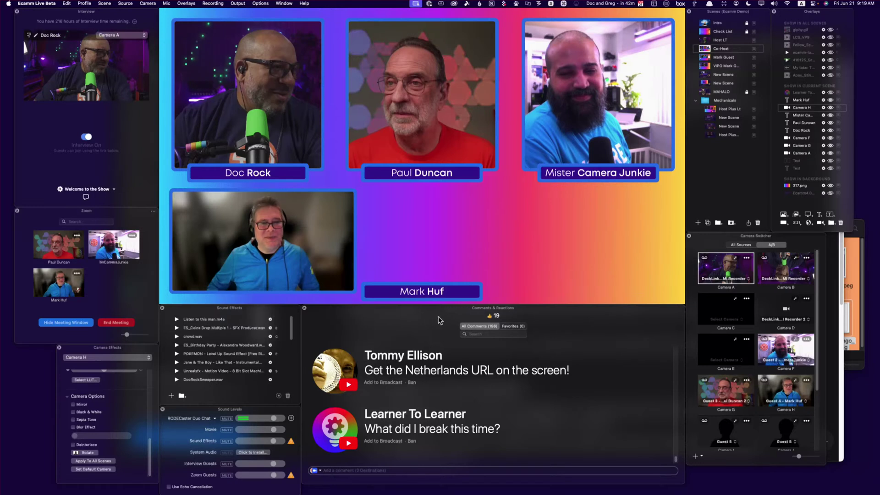
{"action": "left_click_drag", "start_coordinate": [393, 291], "coordinate": [263, 289]}
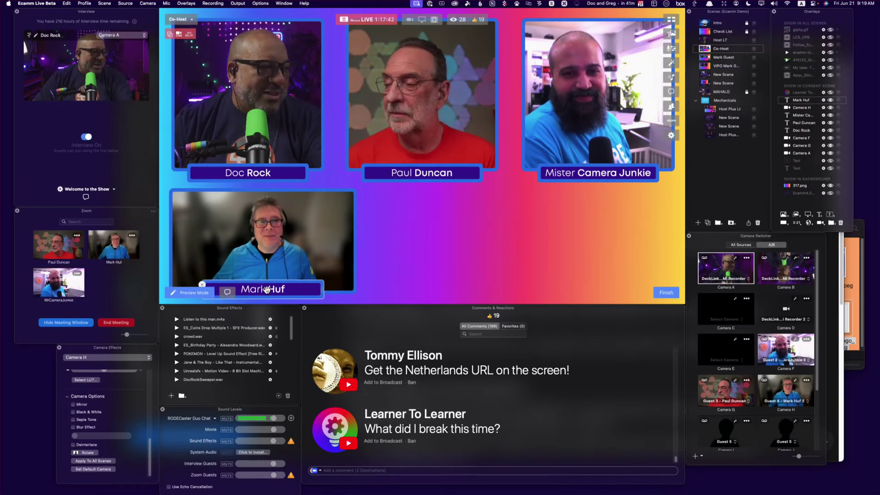
{"action": "left_click", "coordinate": [432, 285]}
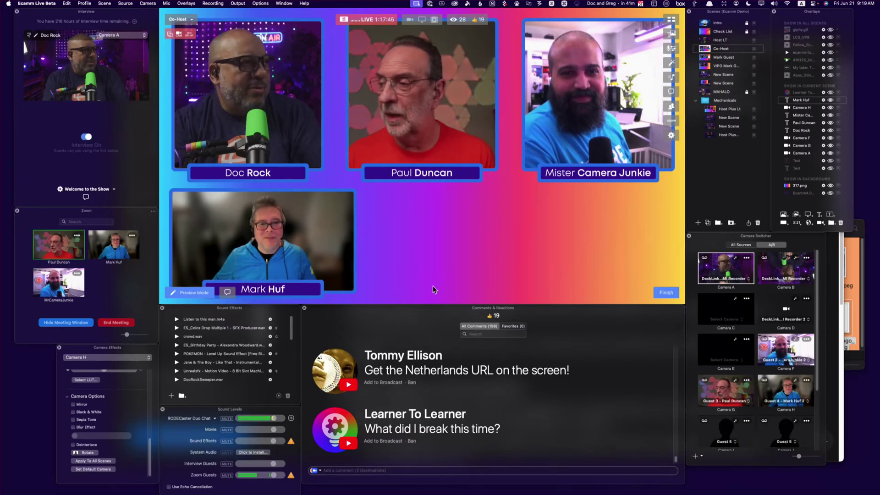